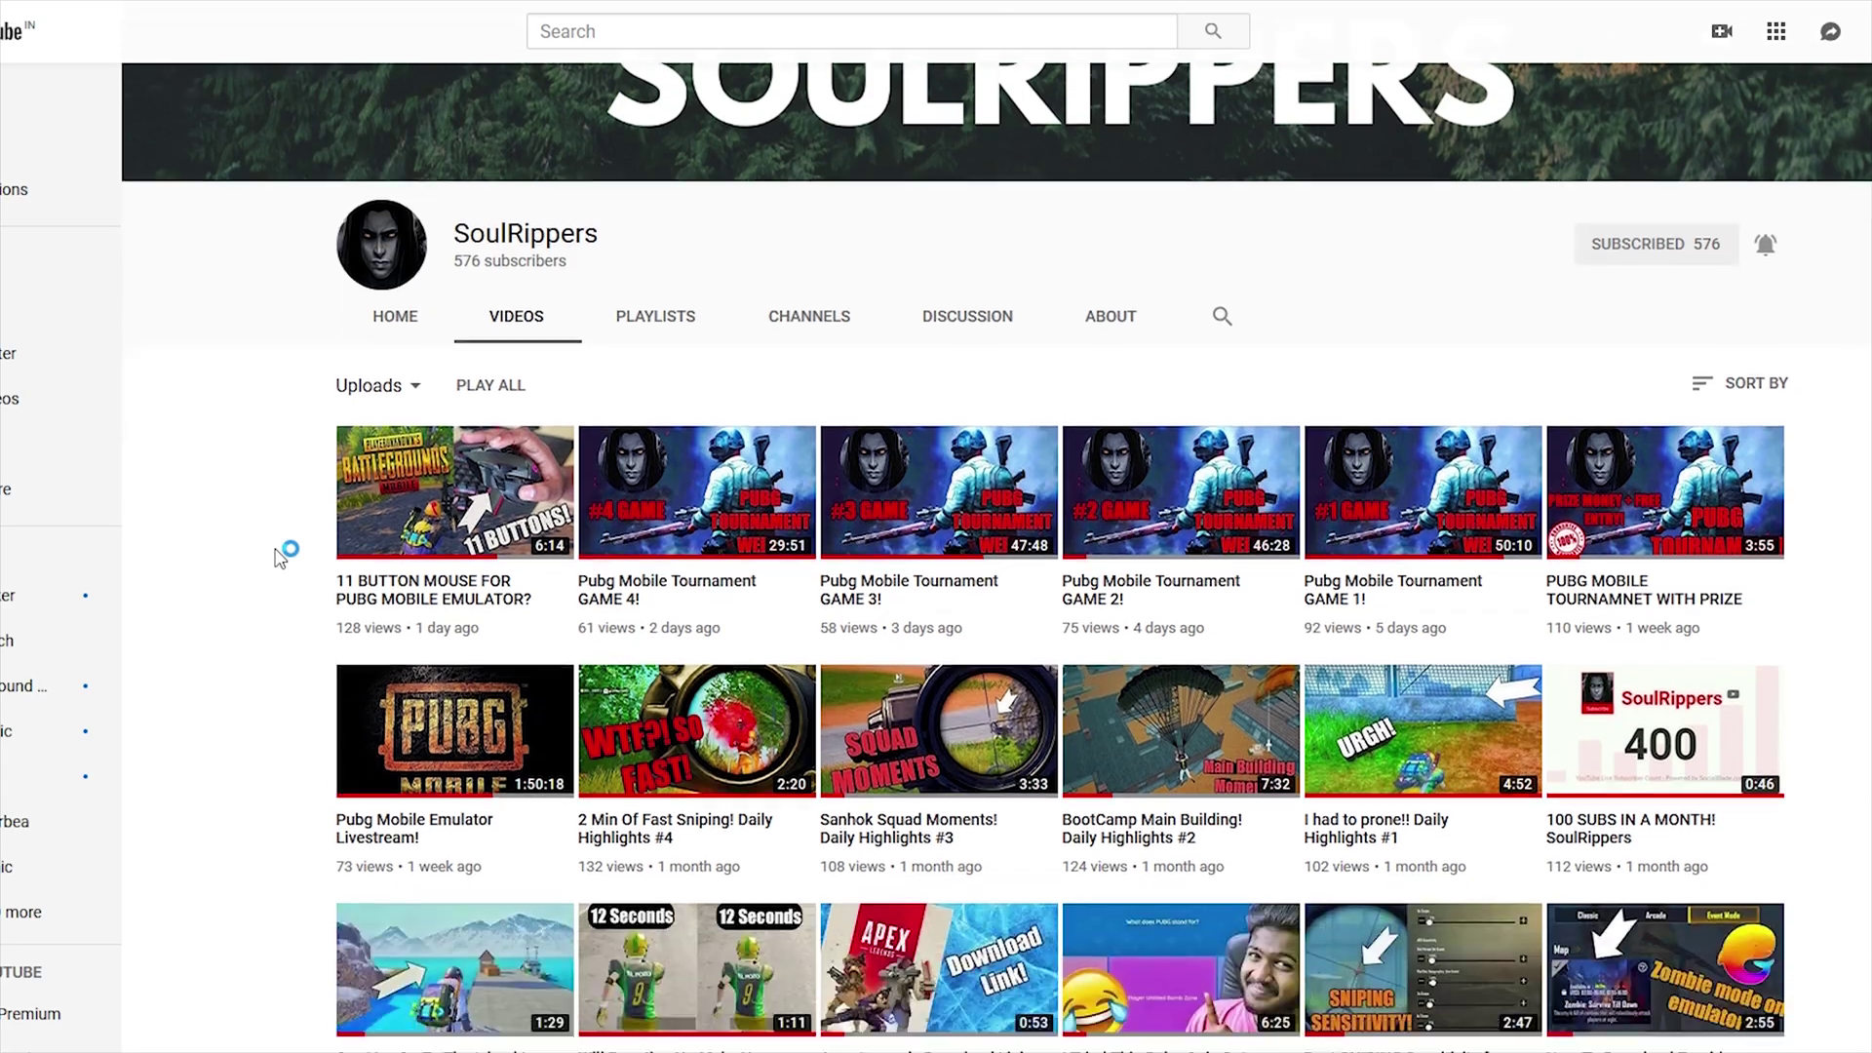
- Open Settings on the Stream page and keep YouTube / YouTube Gaming as the streaming service
scroll(278, 551, down, 10)
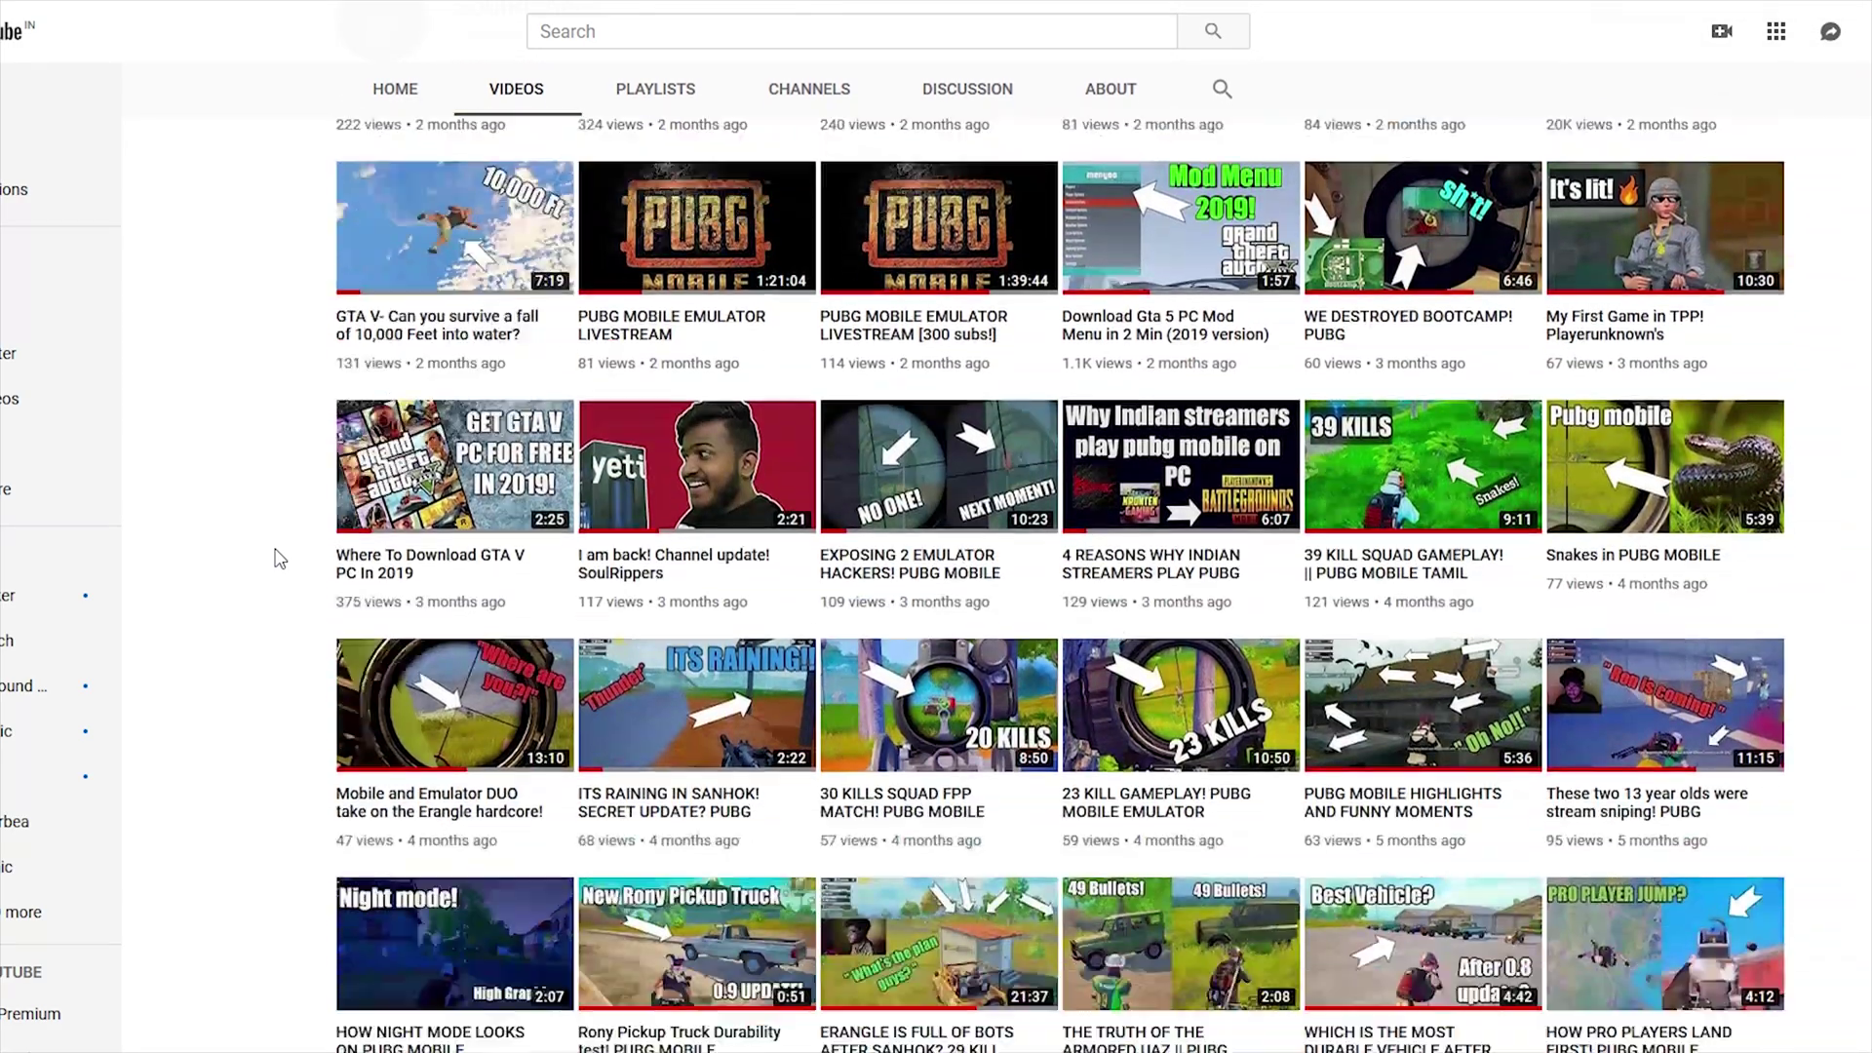
scroll(283, 561, down, 10)
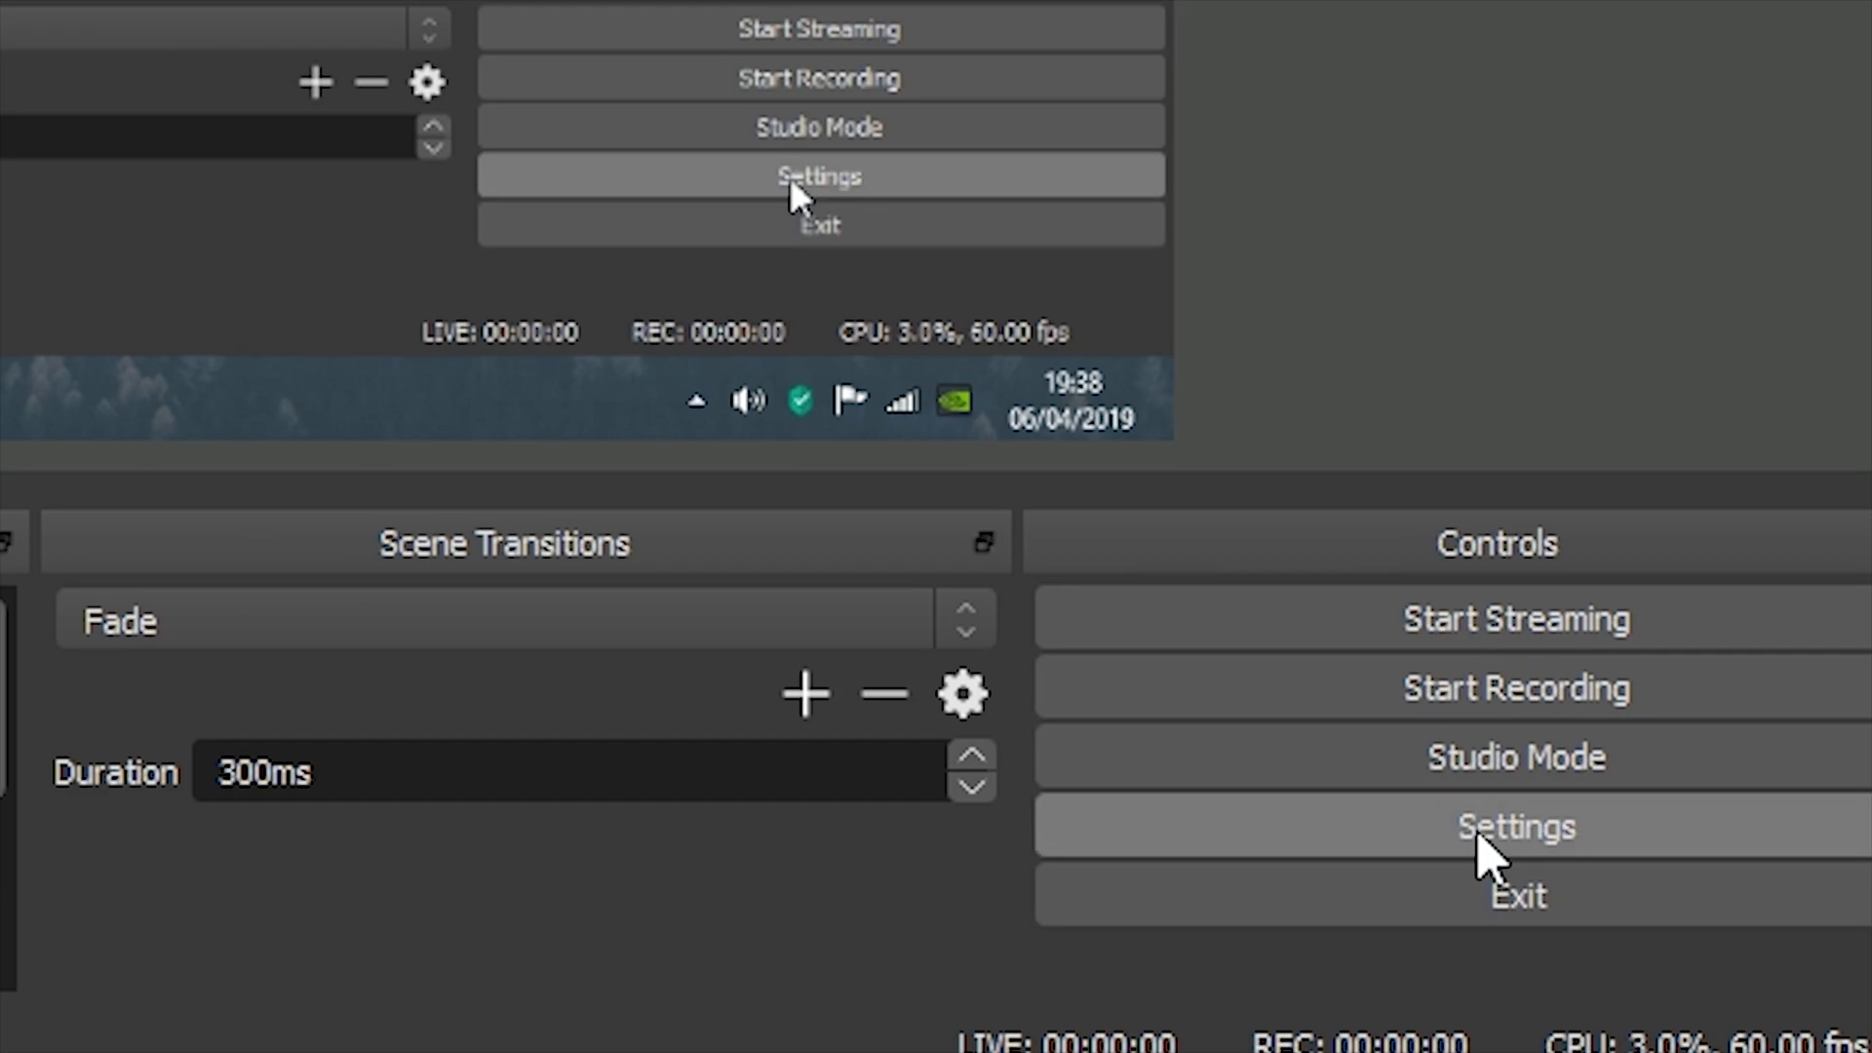
click(1589, 878)
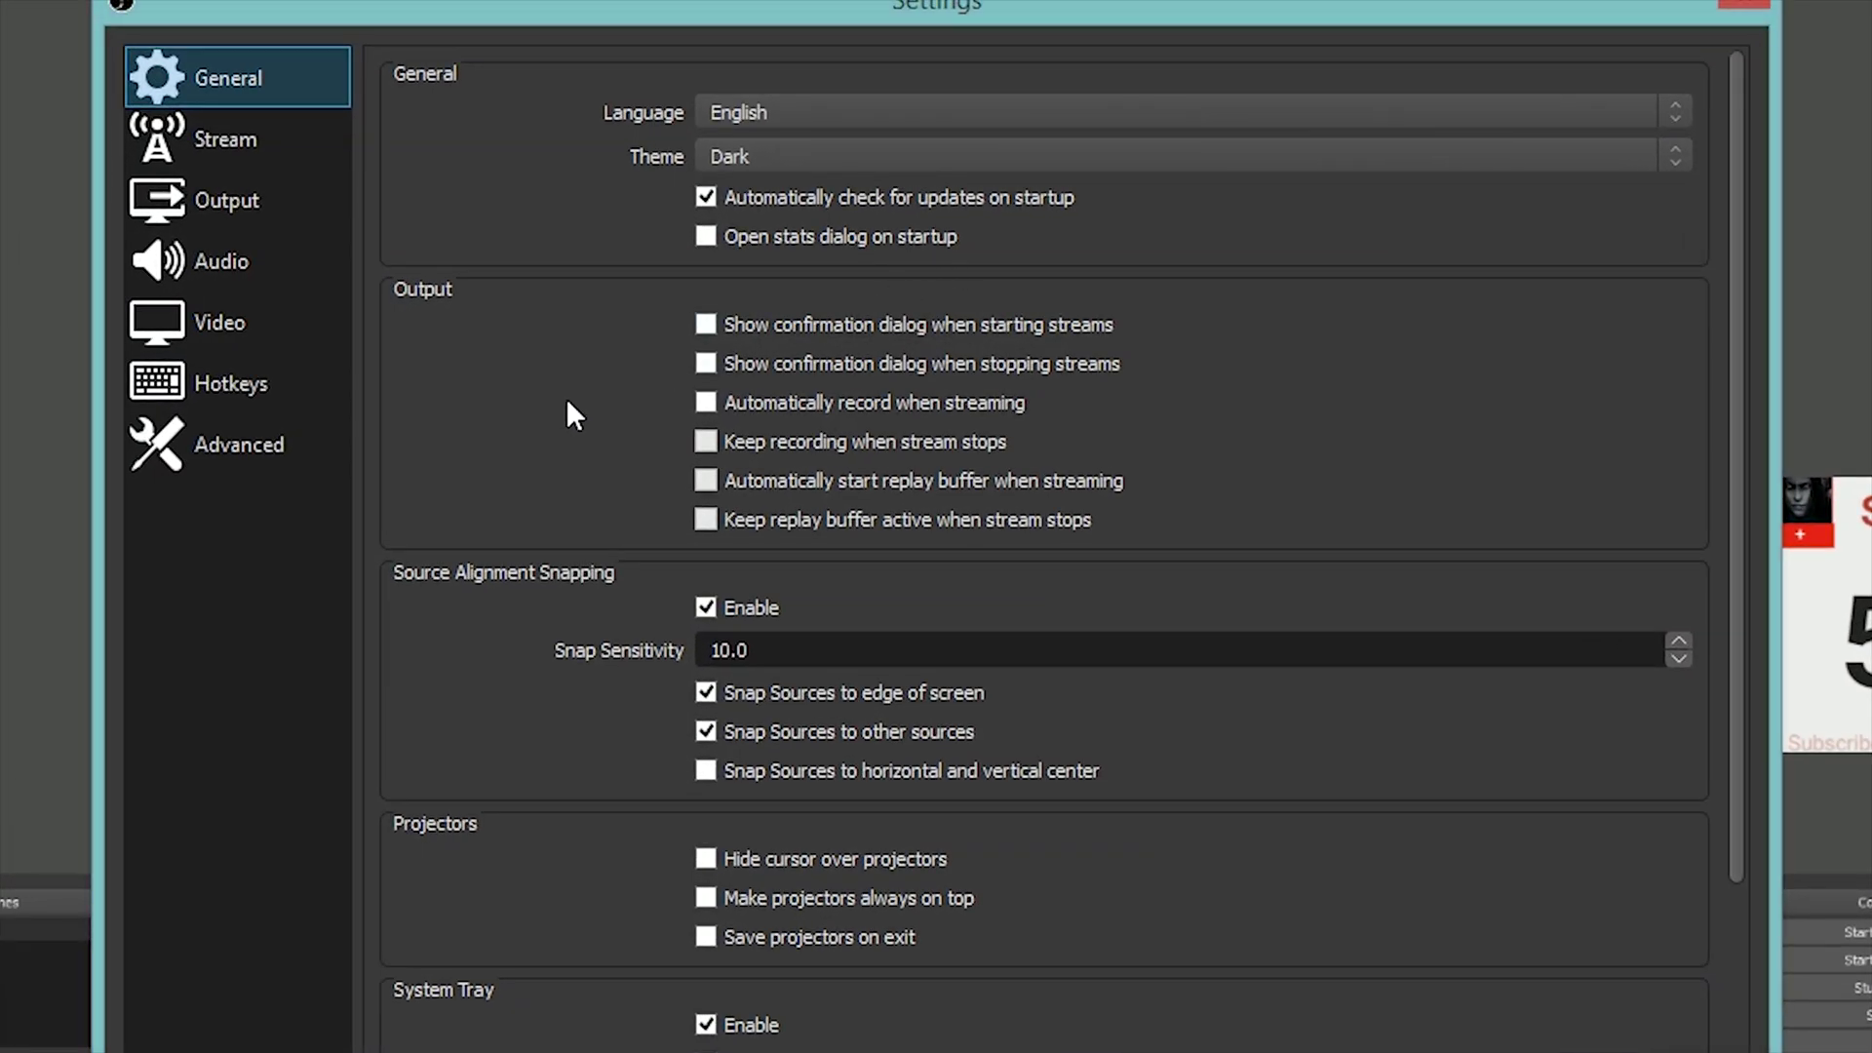
click(217, 137)
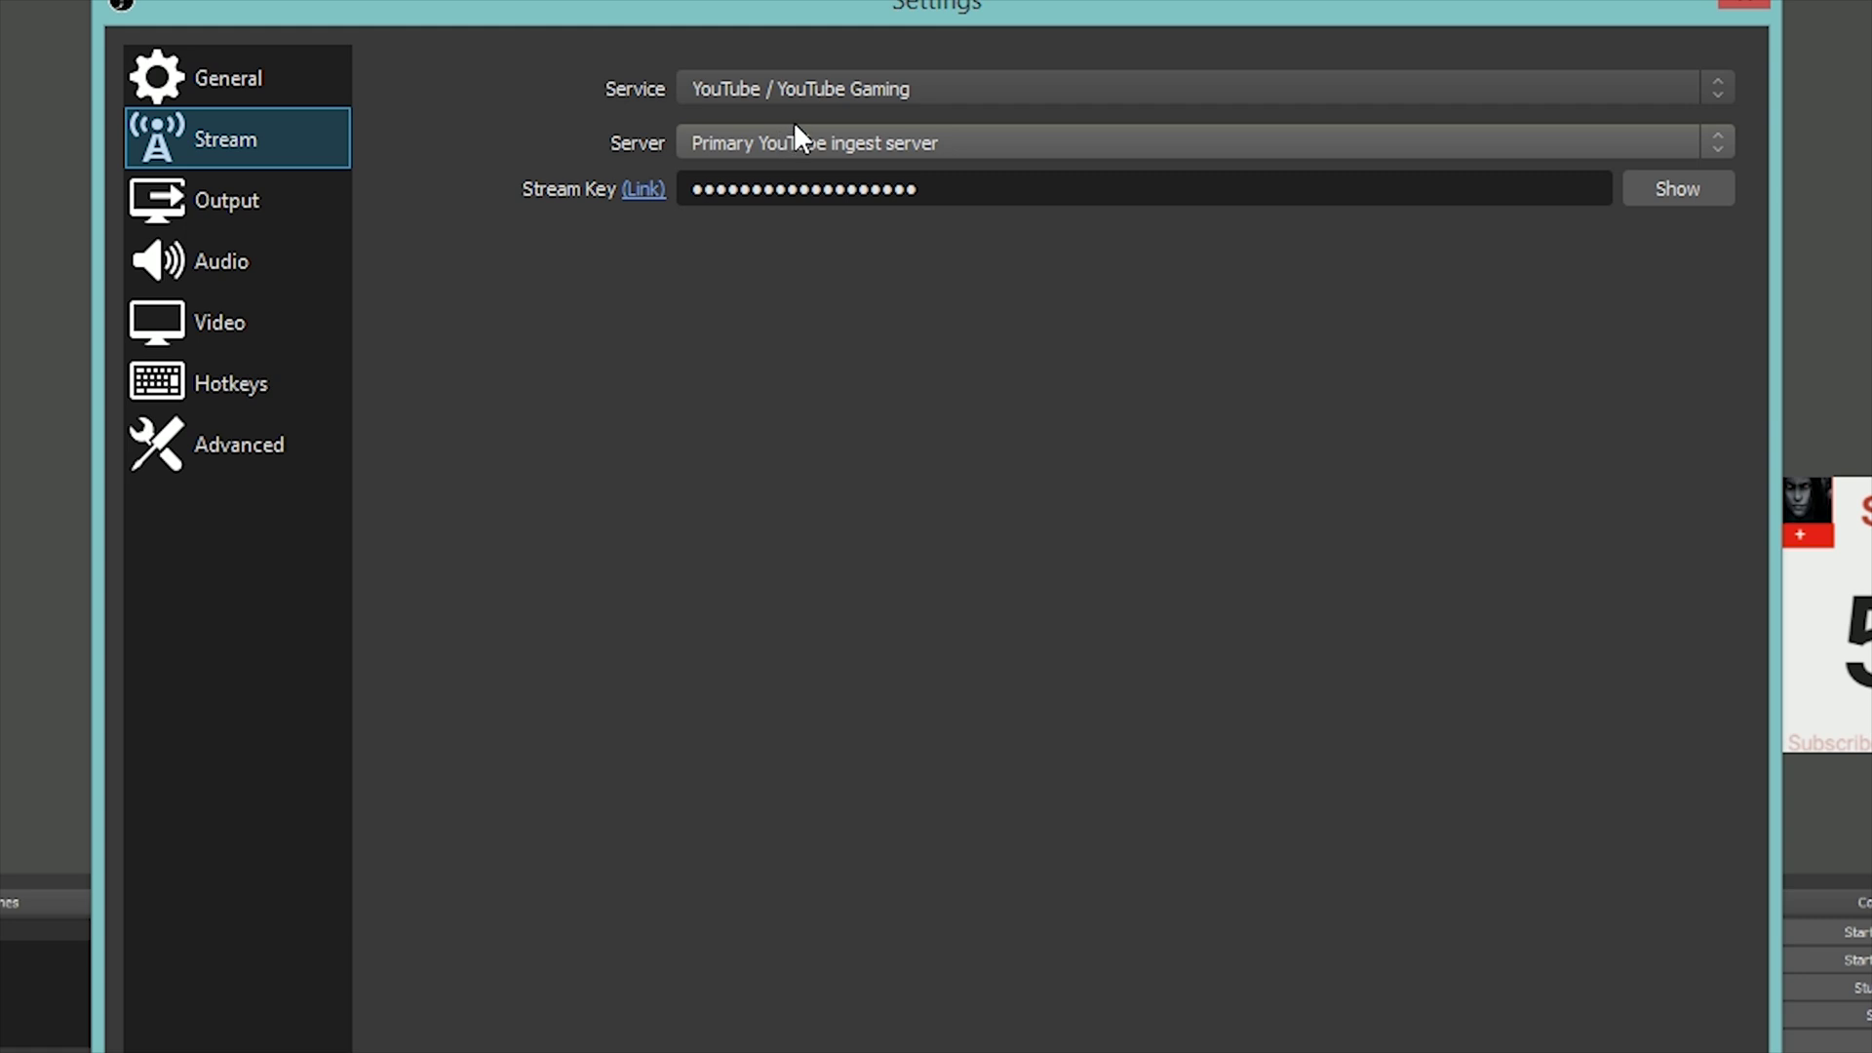
click(819, 86)
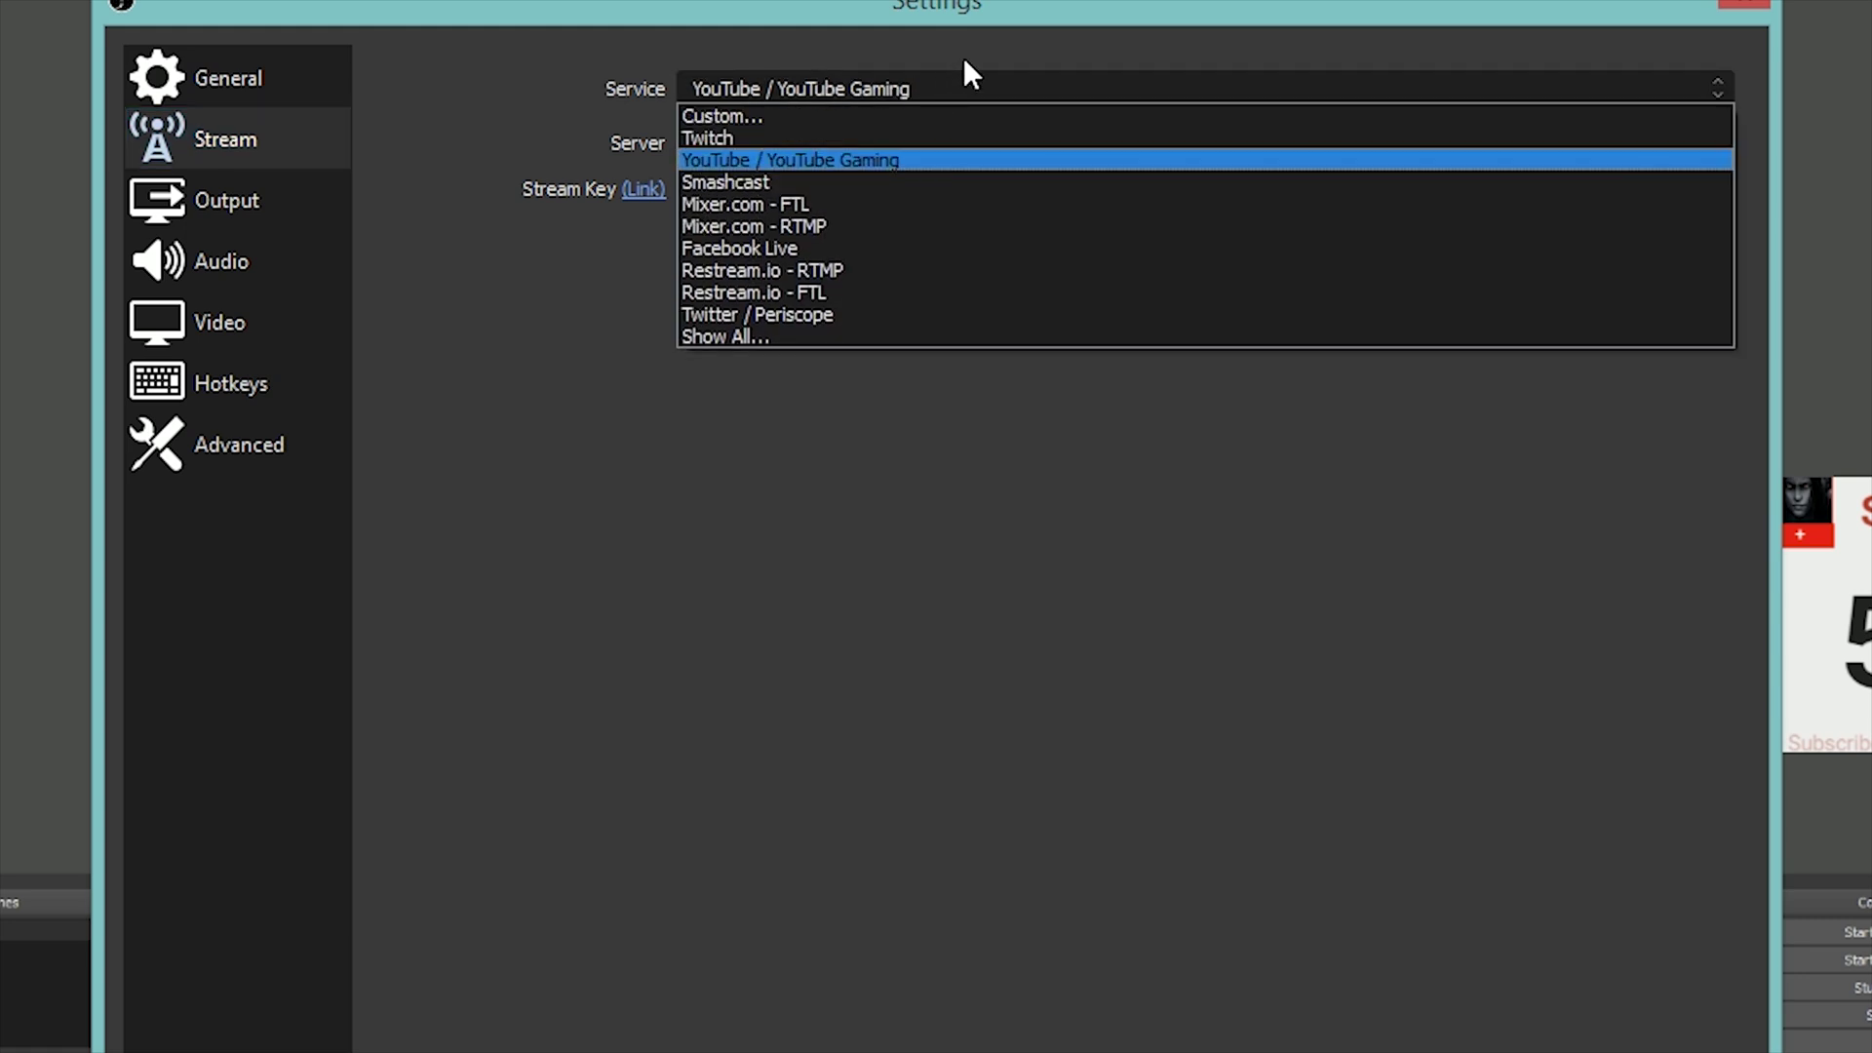
click(950, 84)
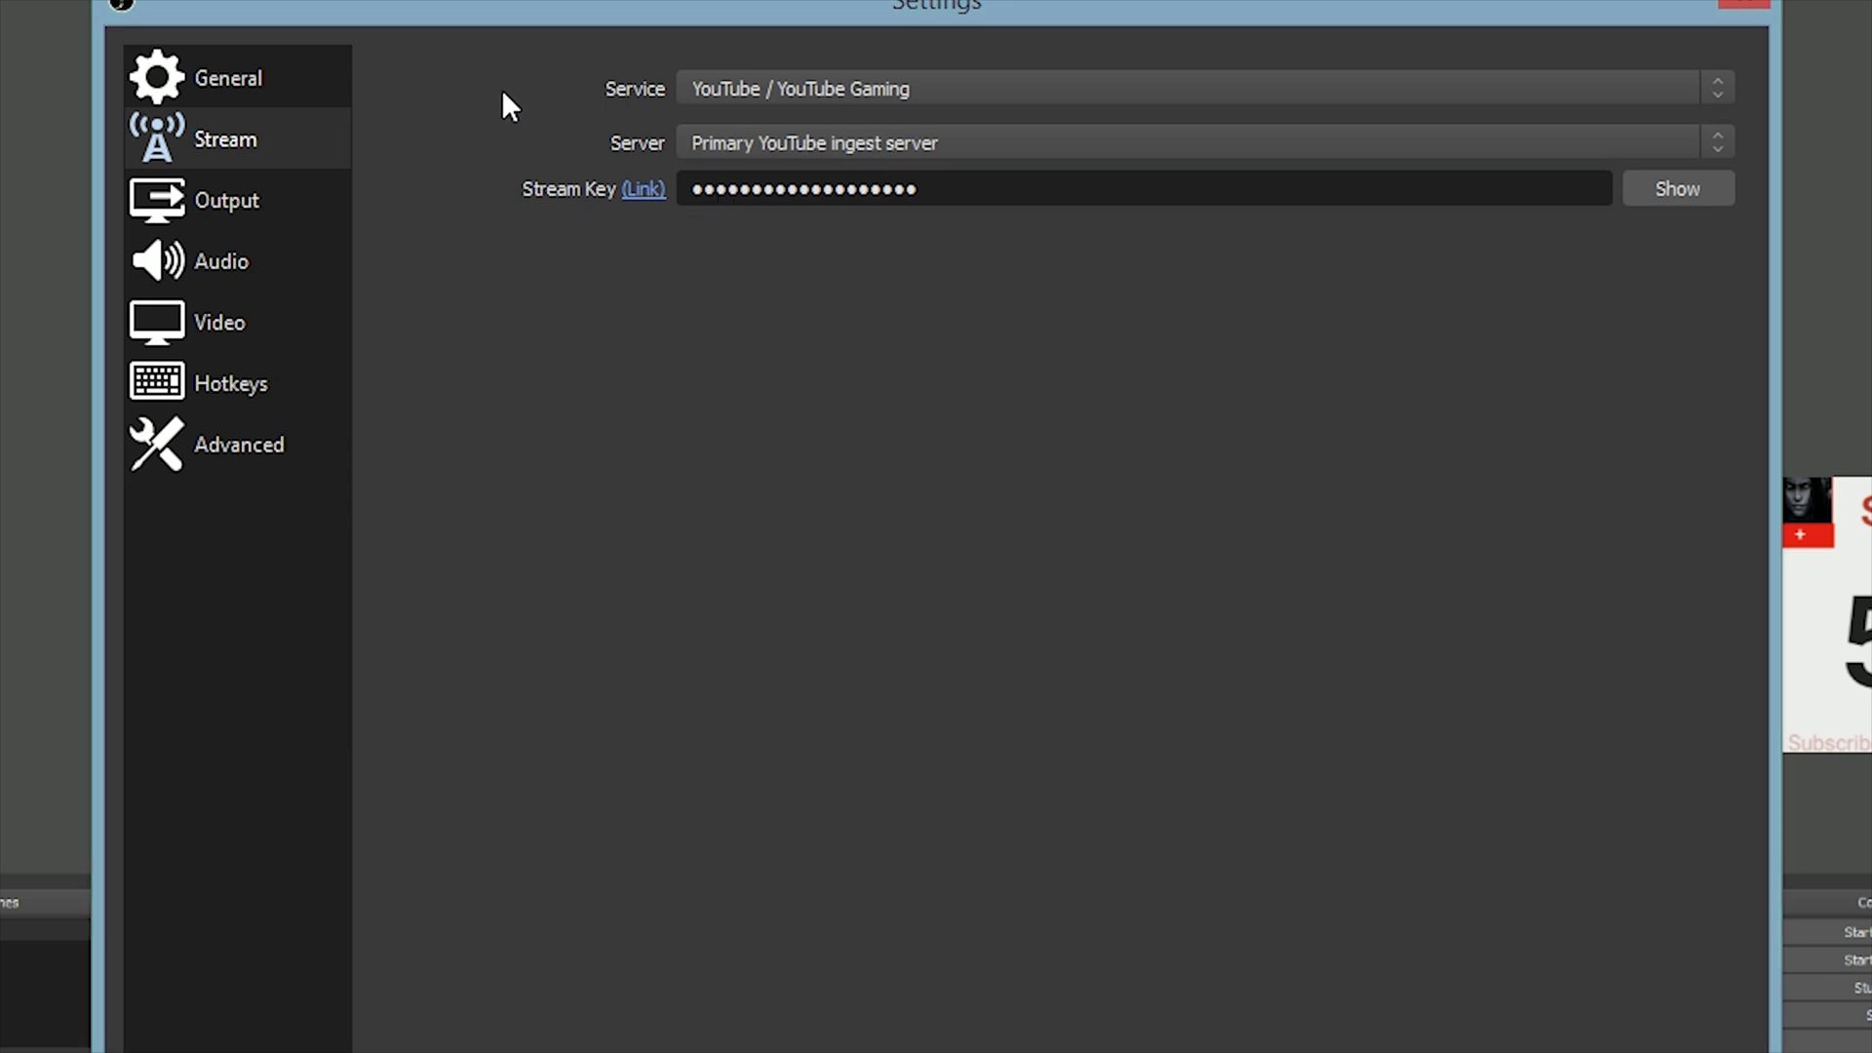
- Keep the output mode on Advanced with the x264 encoder
click(265, 199)
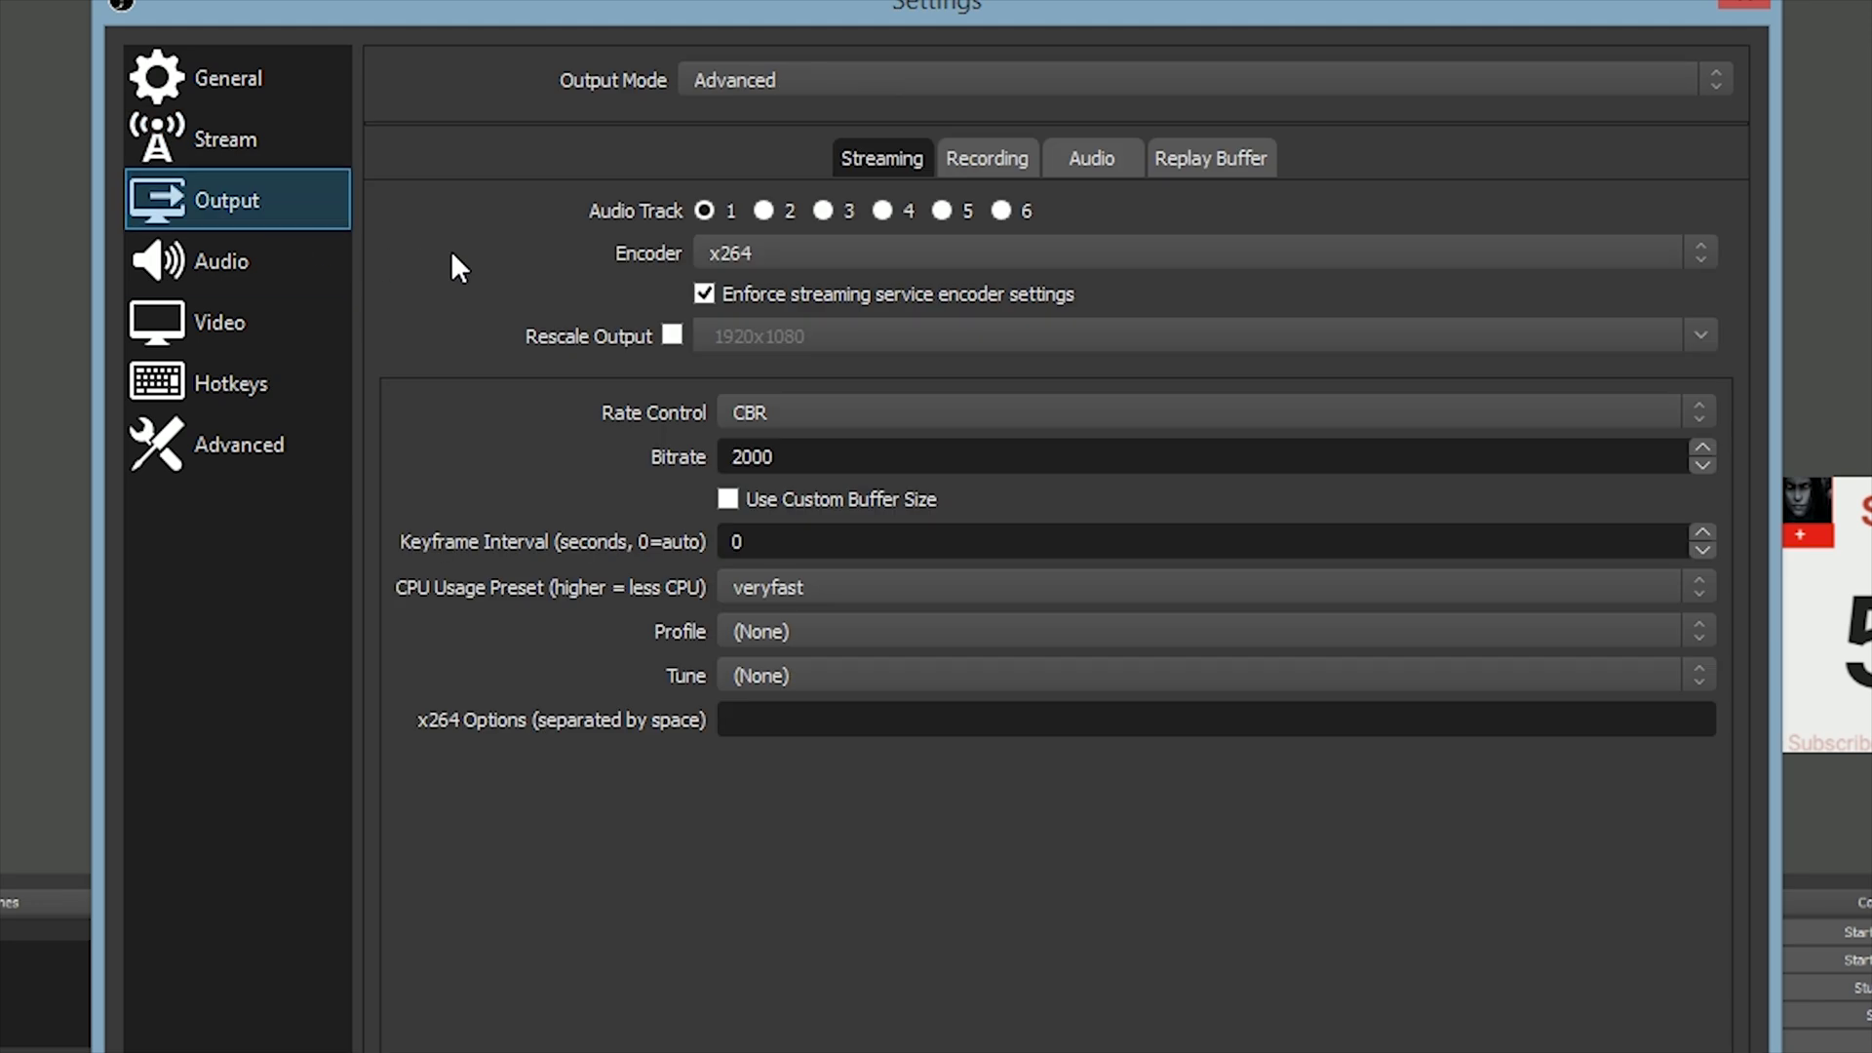
click(737, 91)
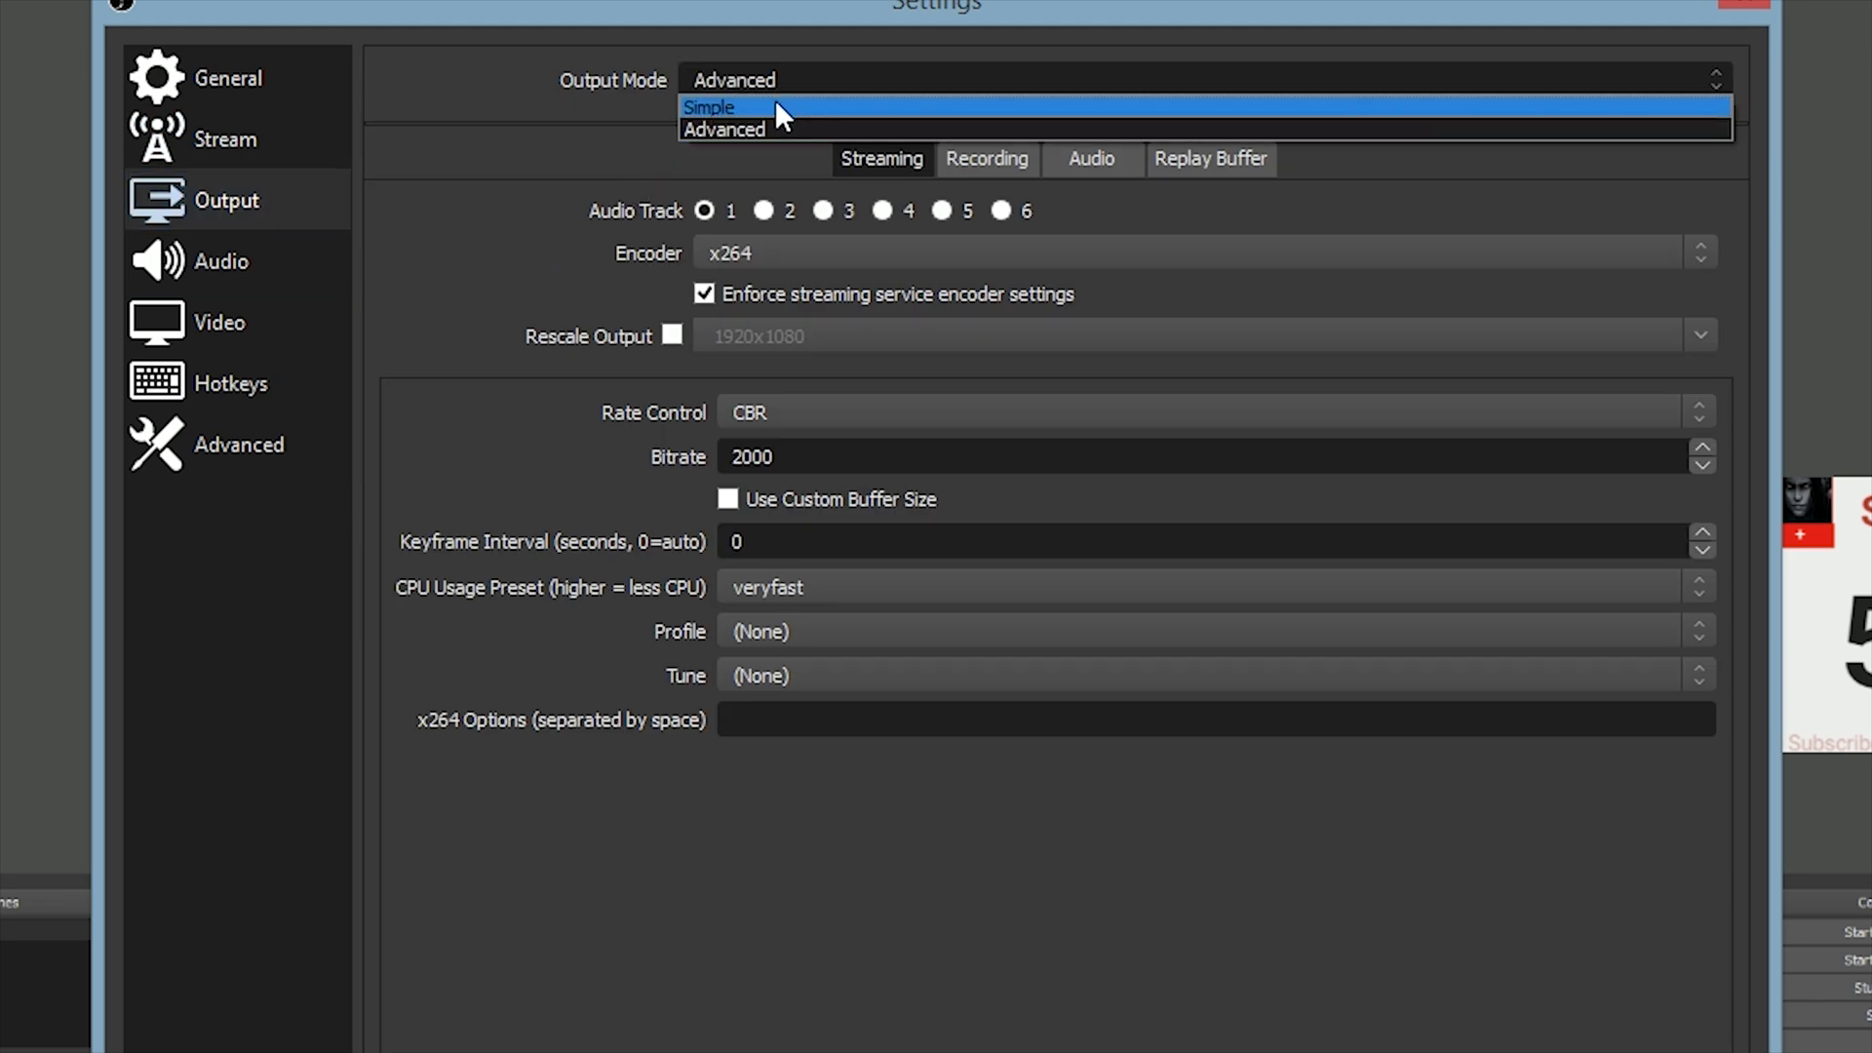
click(836, 75)
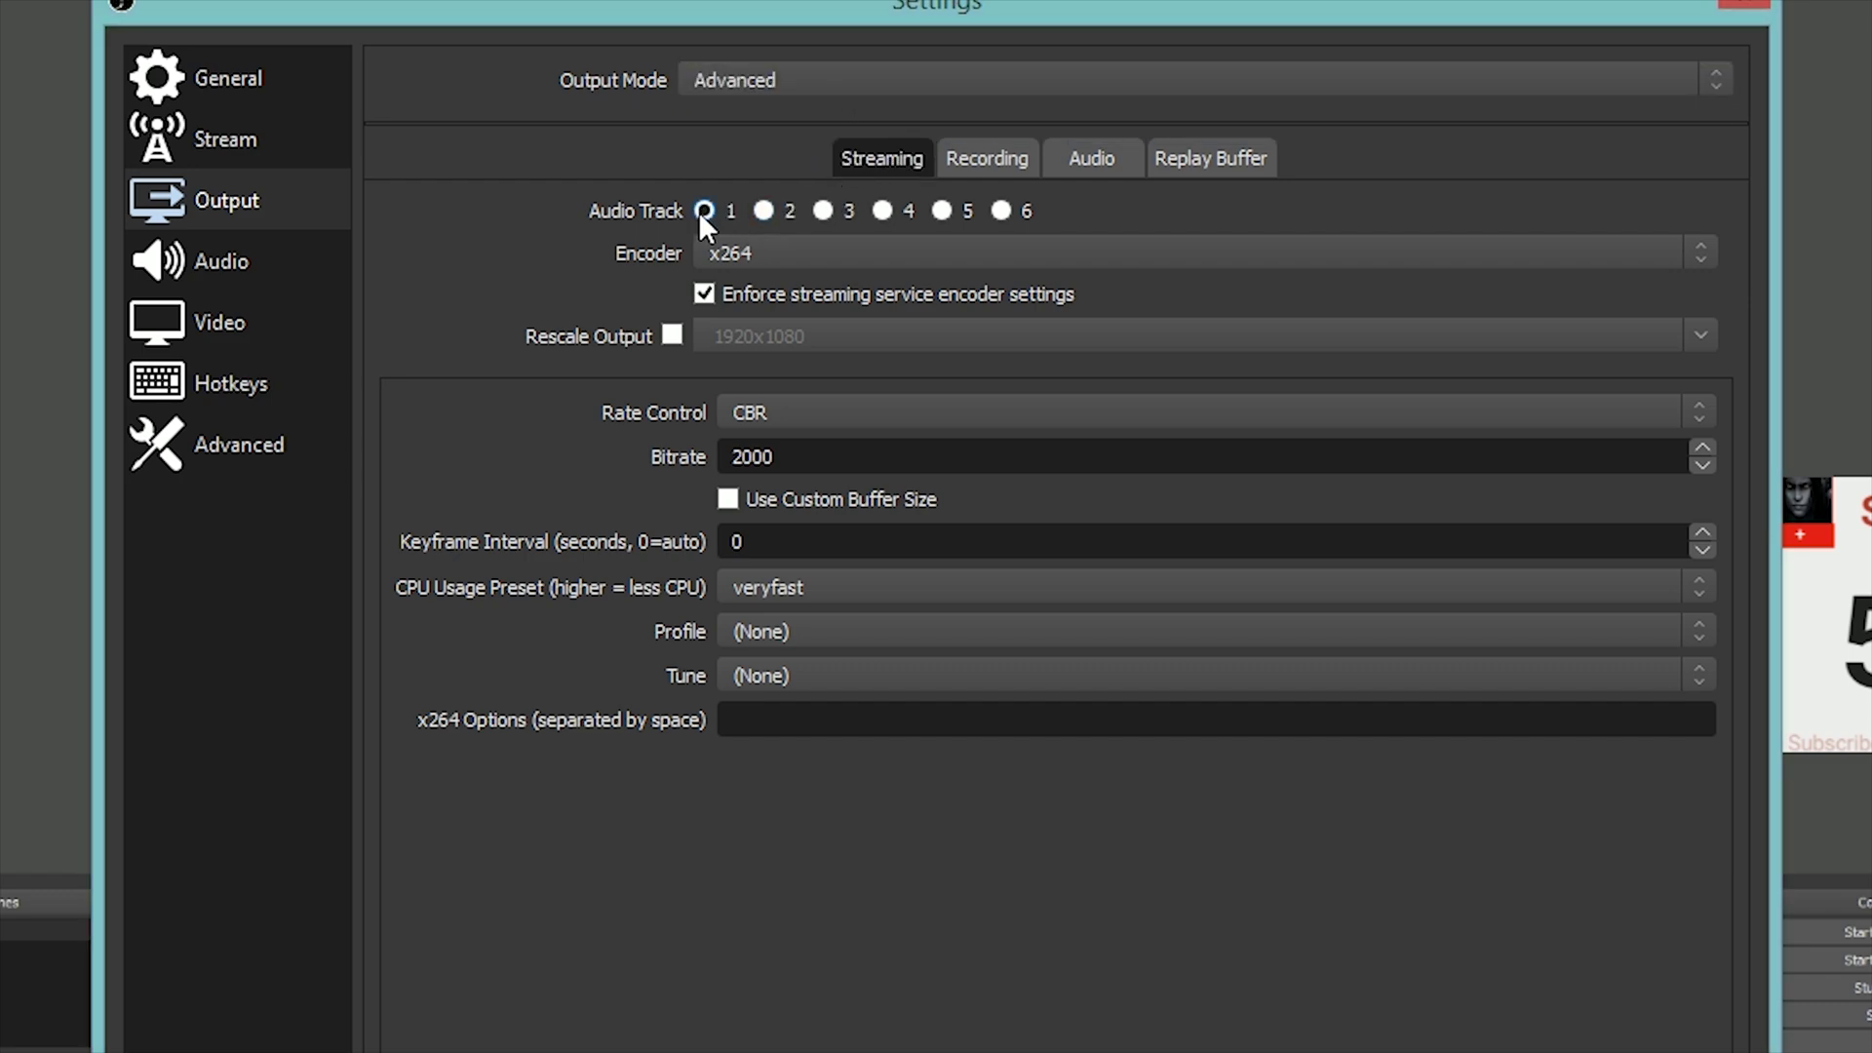
click(741, 244)
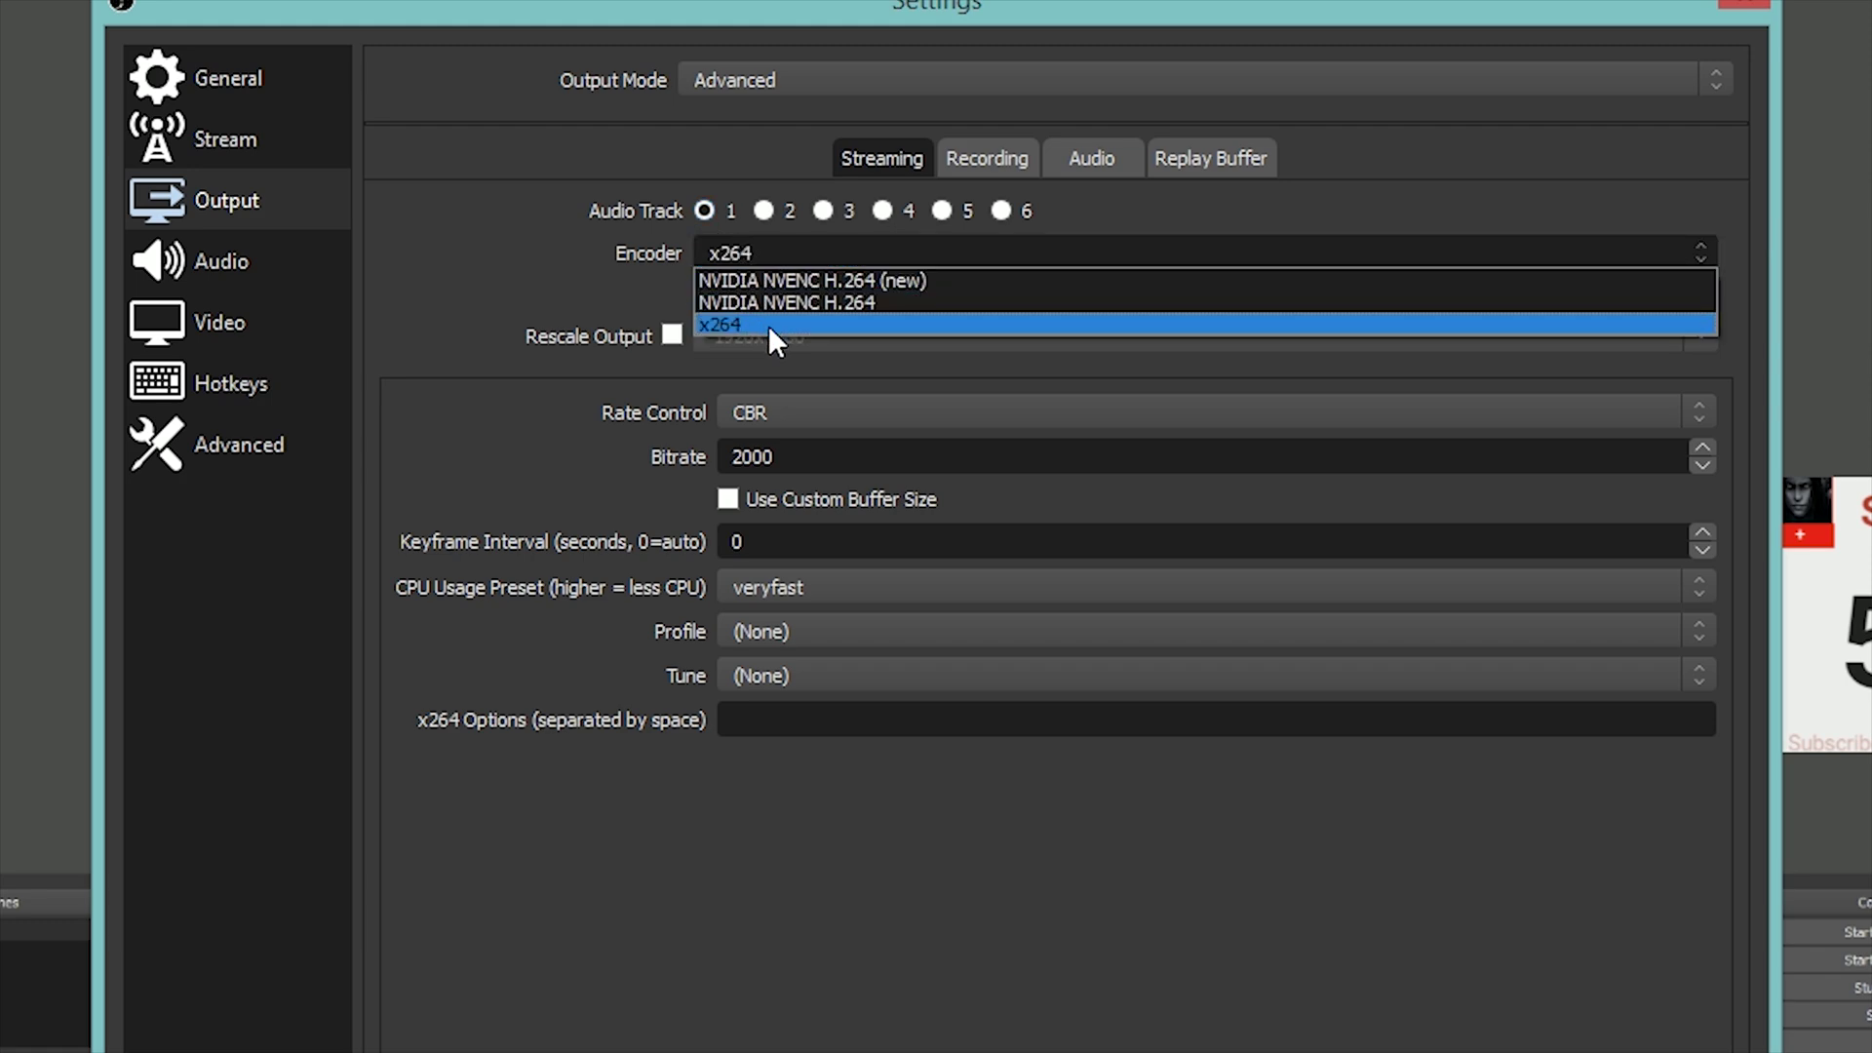
click(788, 237)
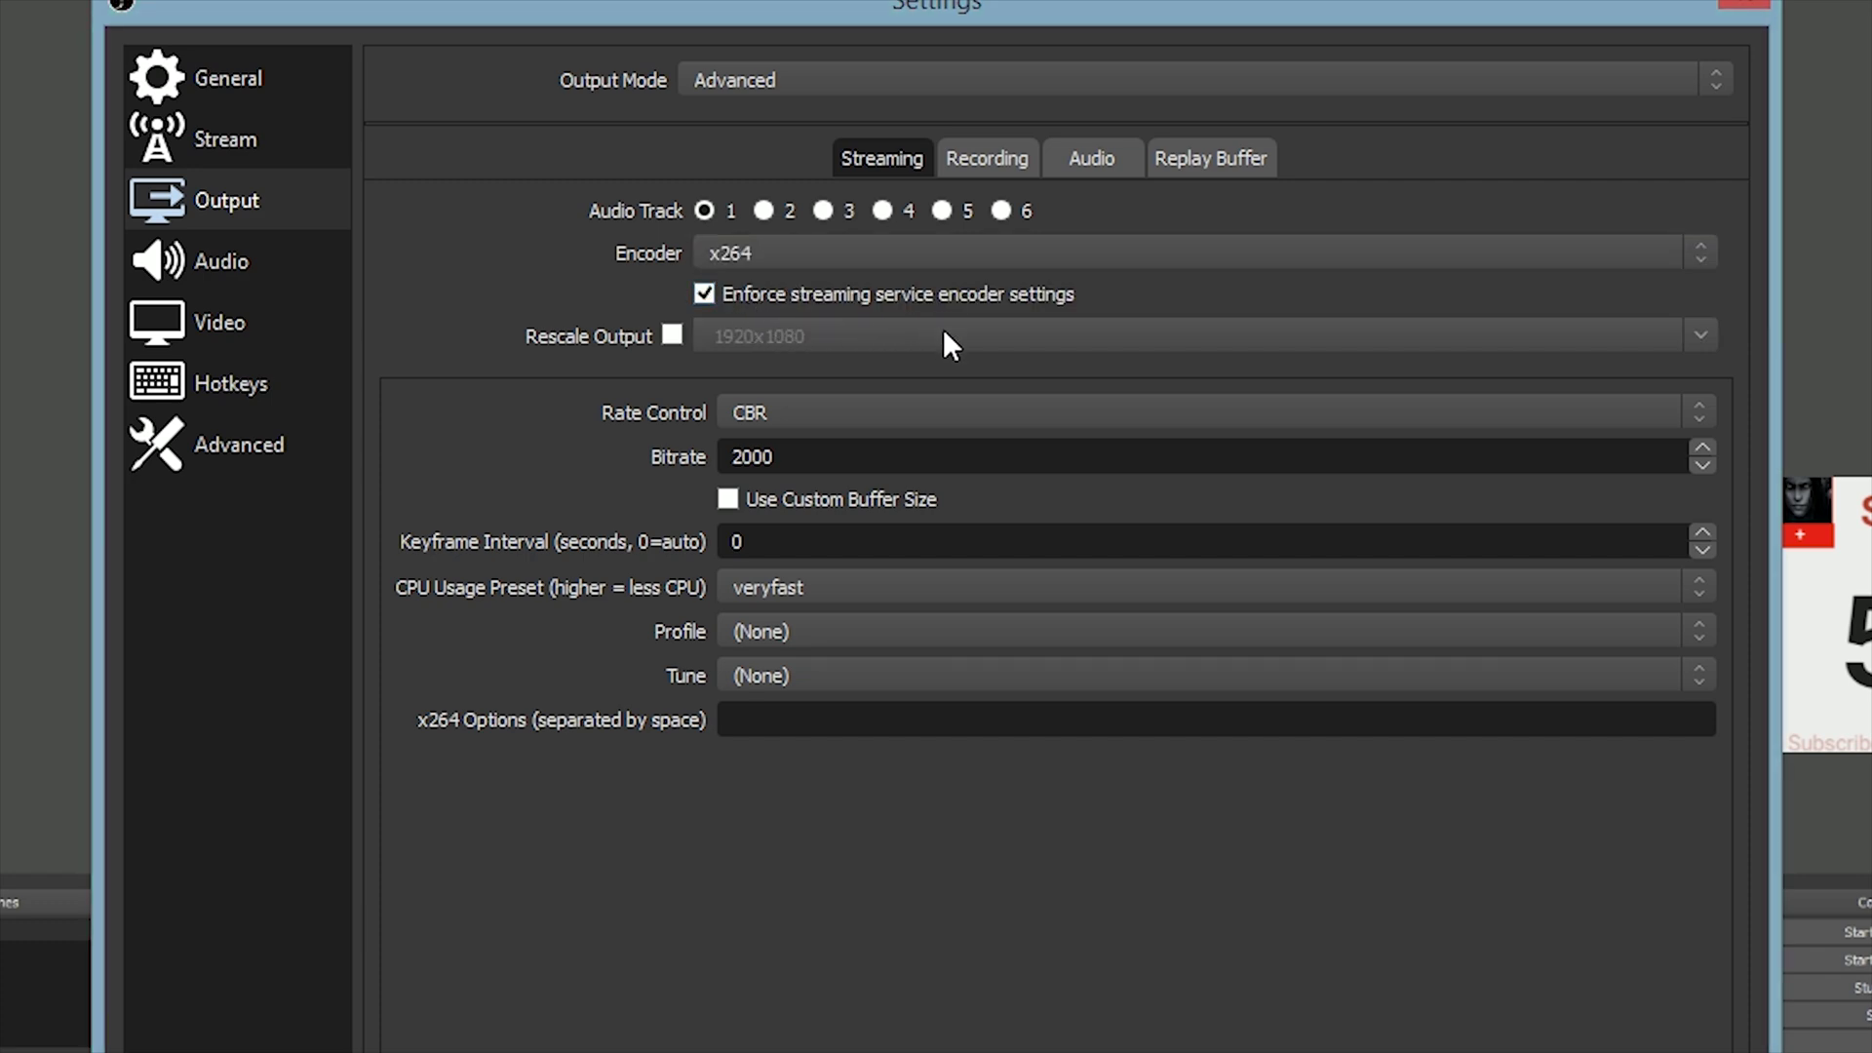
- Keep CBR rate control, then bring up the Speedtest results in Firefox
click(830, 417)
click(830, 432)
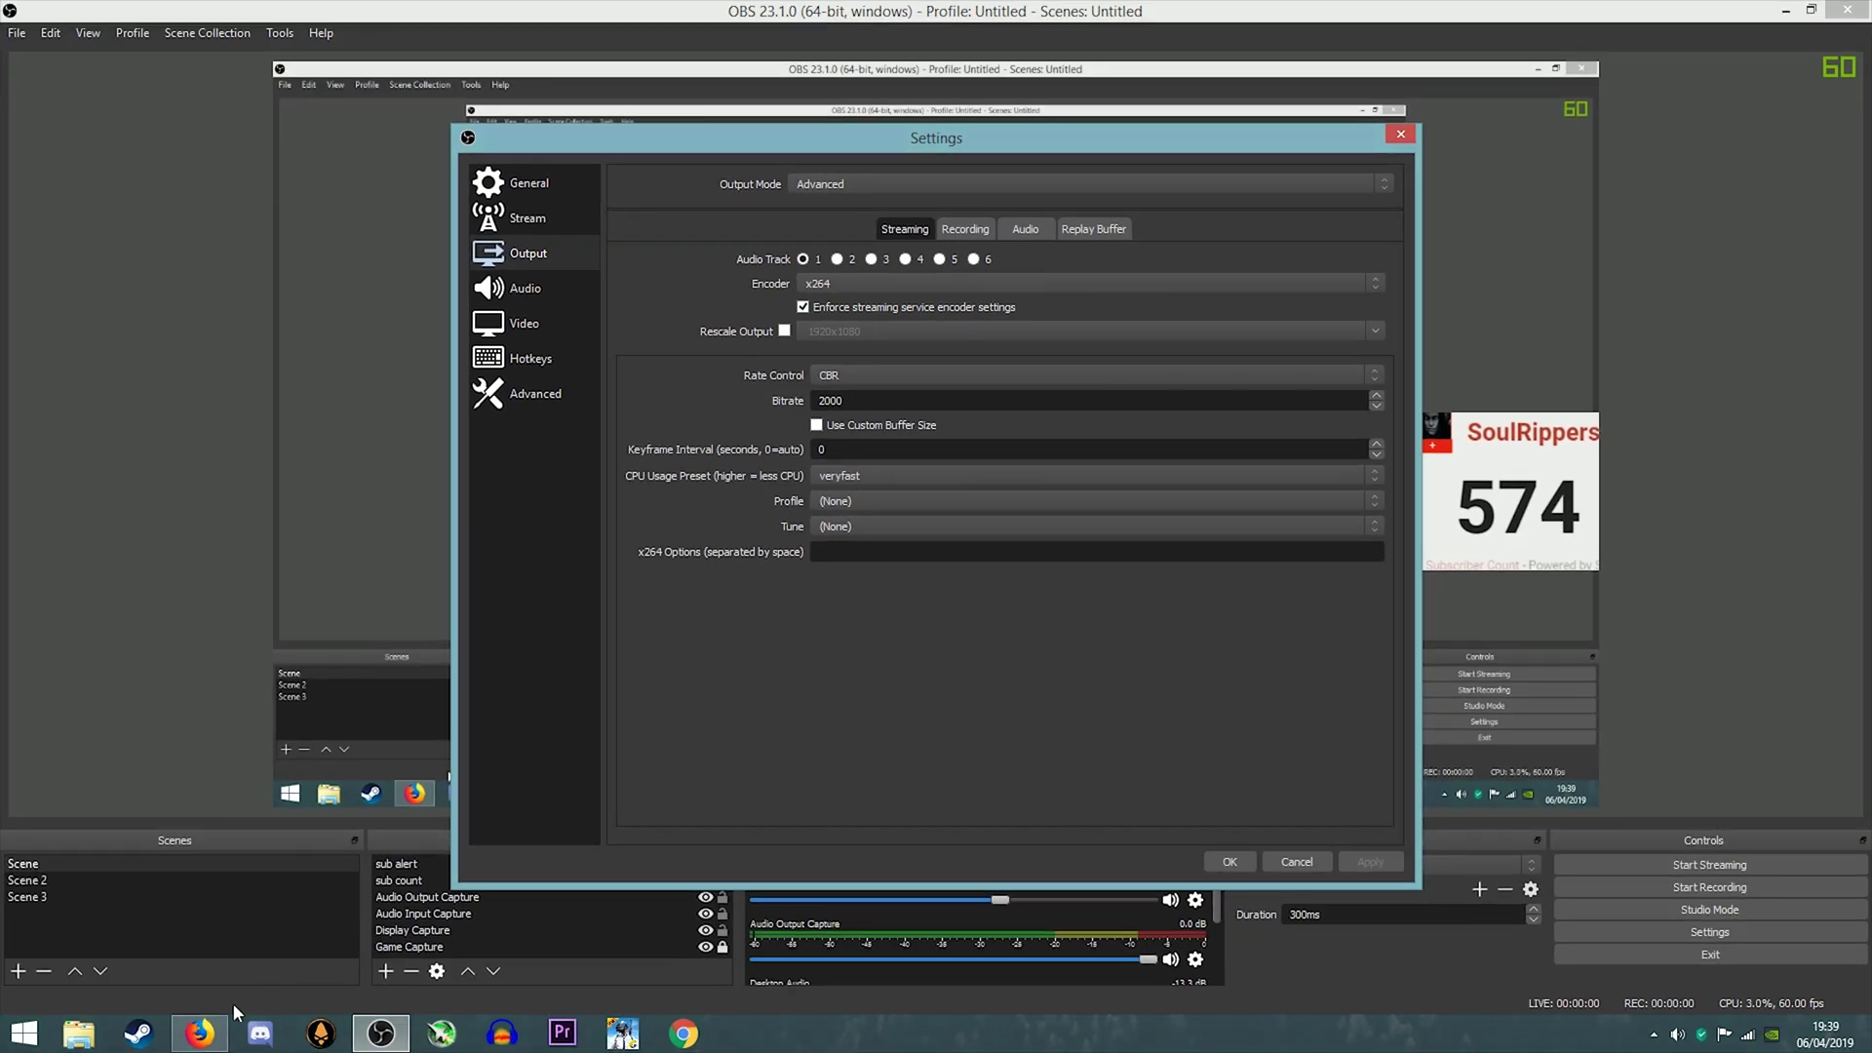
click(205, 1028)
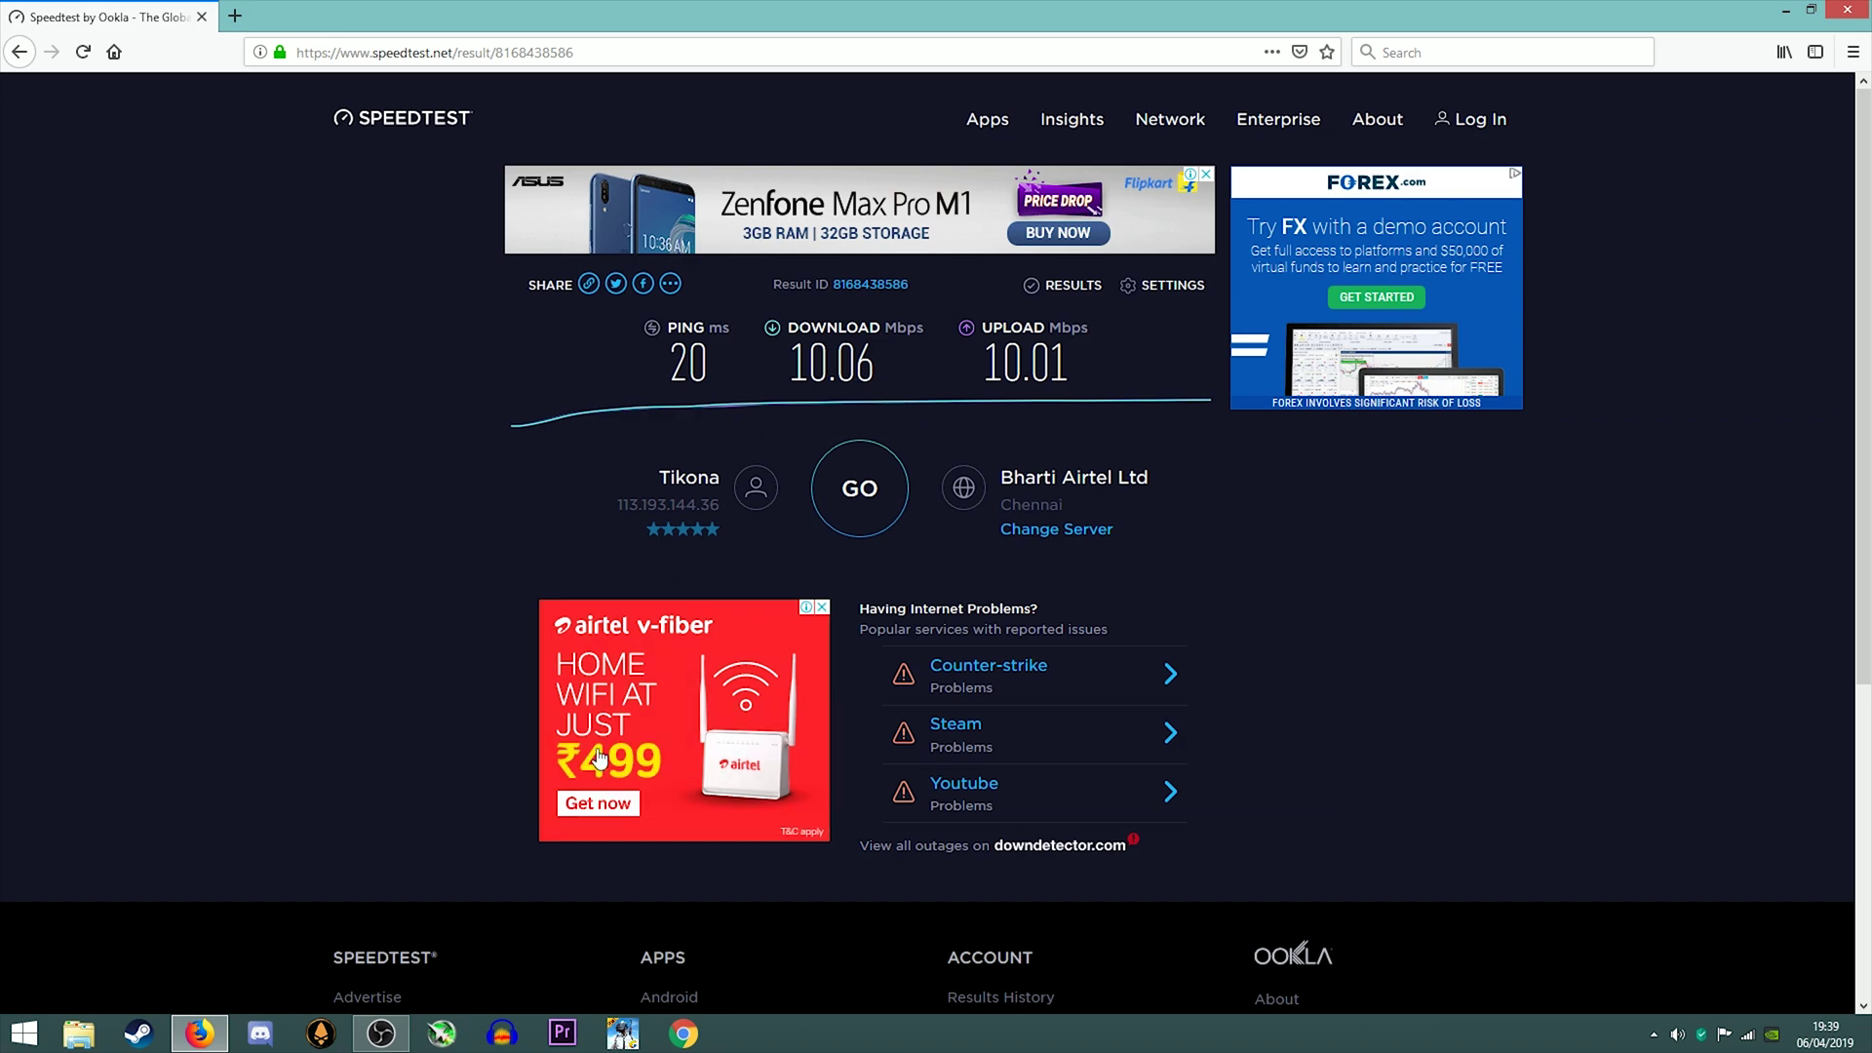
- Compare the Speedtest result (10.01 Mbps upload) against OBS output settings, ending back in OBS
click(376, 1038)
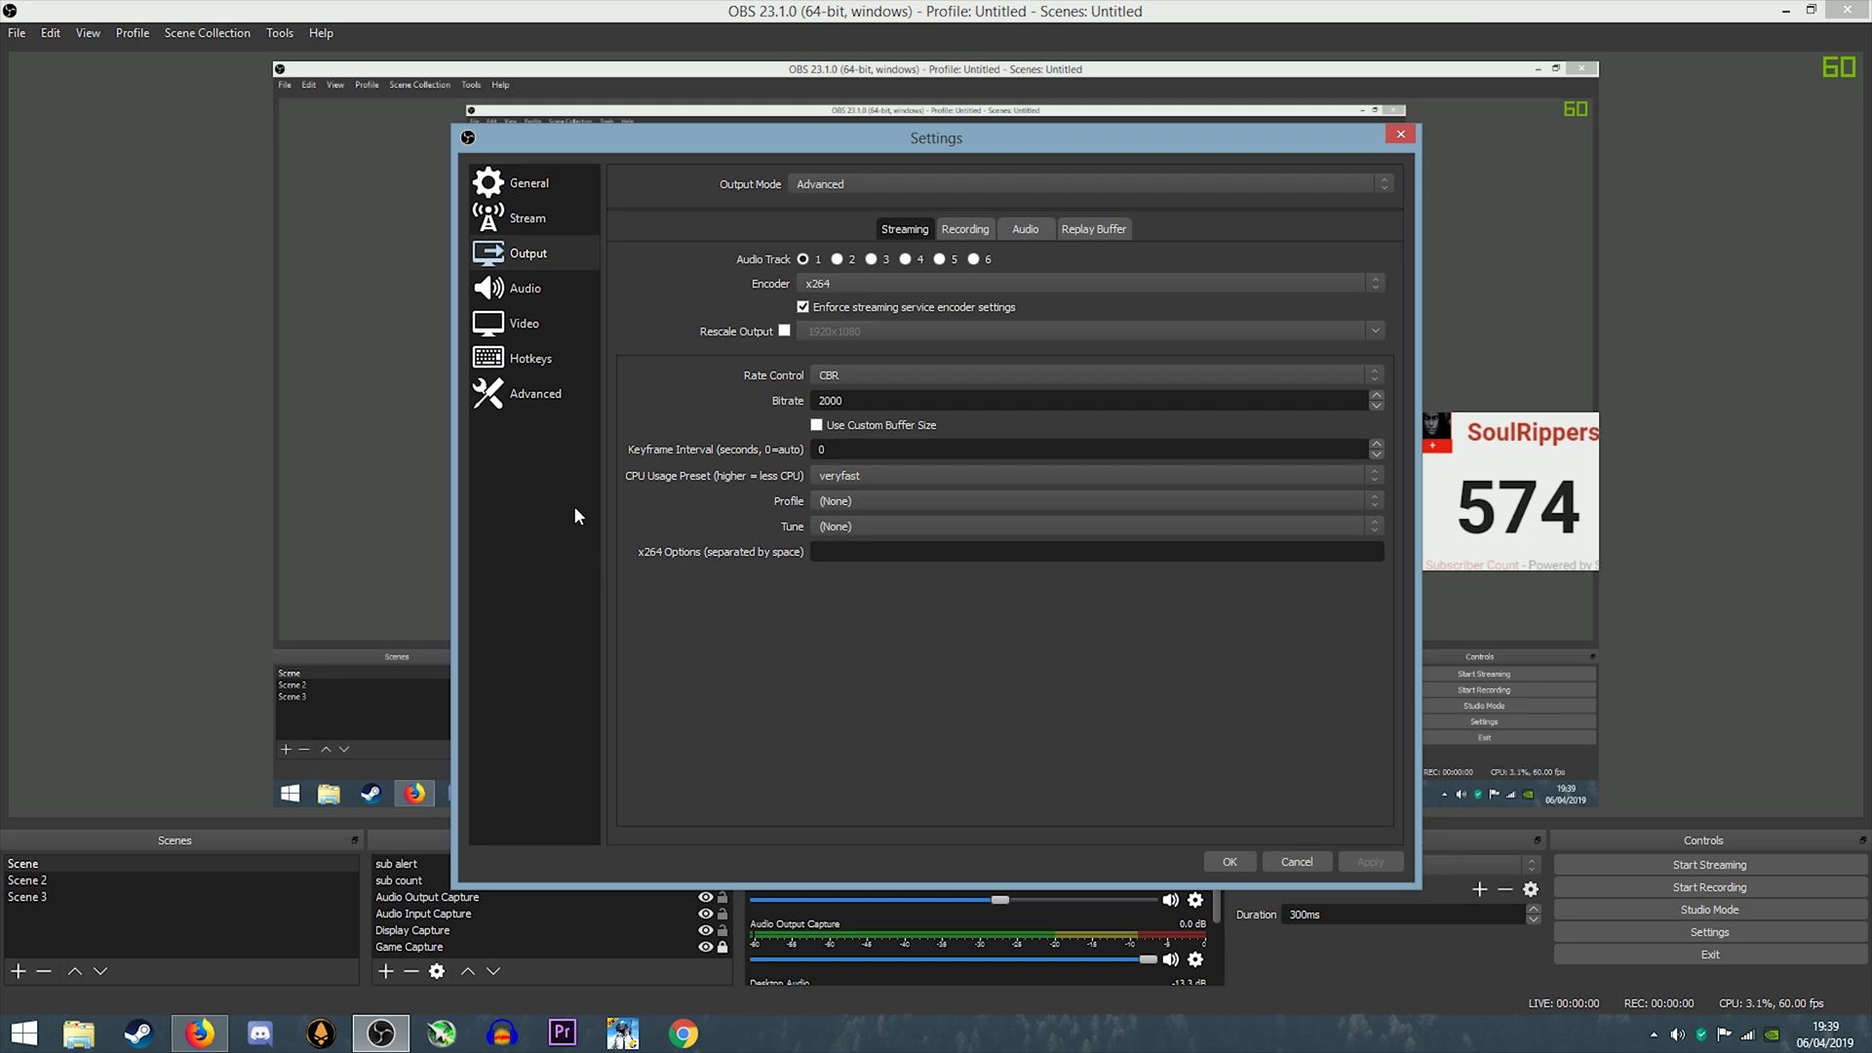
click(218, 1038)
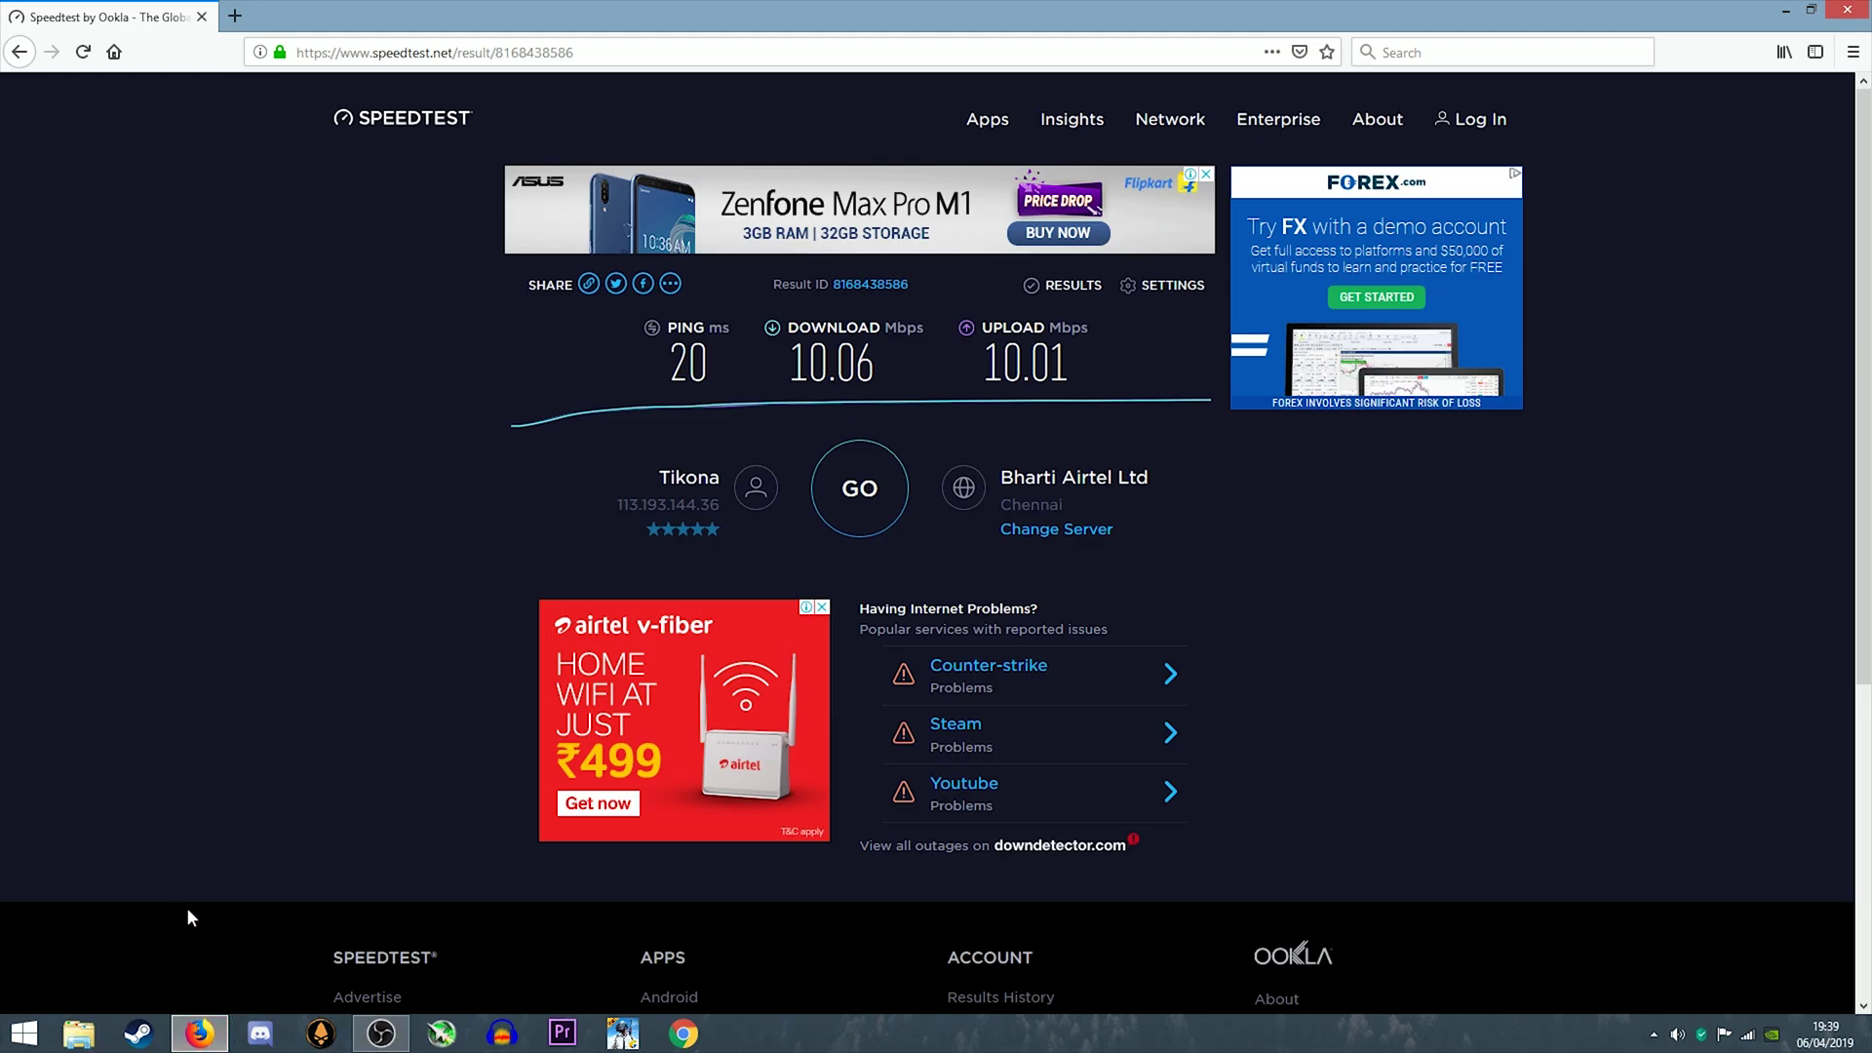
click(380, 1033)
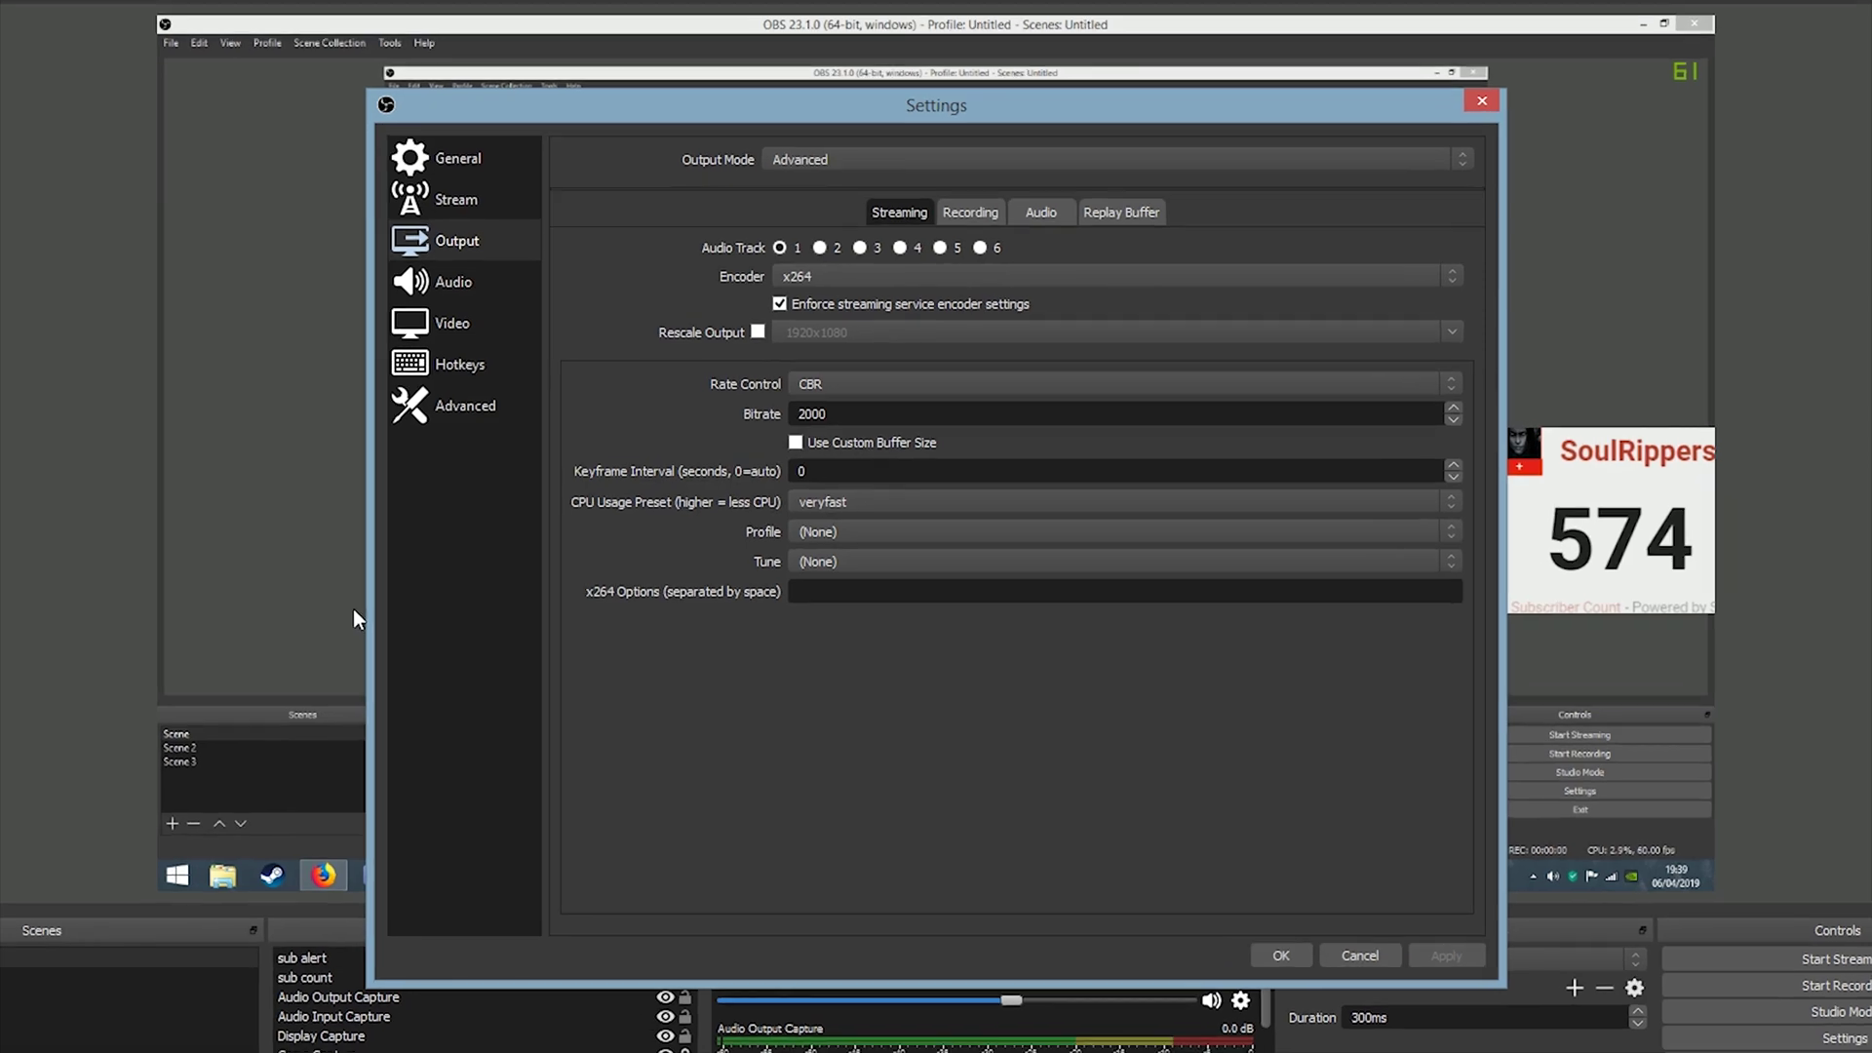
- Keep the bitrate at 2000 and the CPU usage preset on veryfast
click(861, 416)
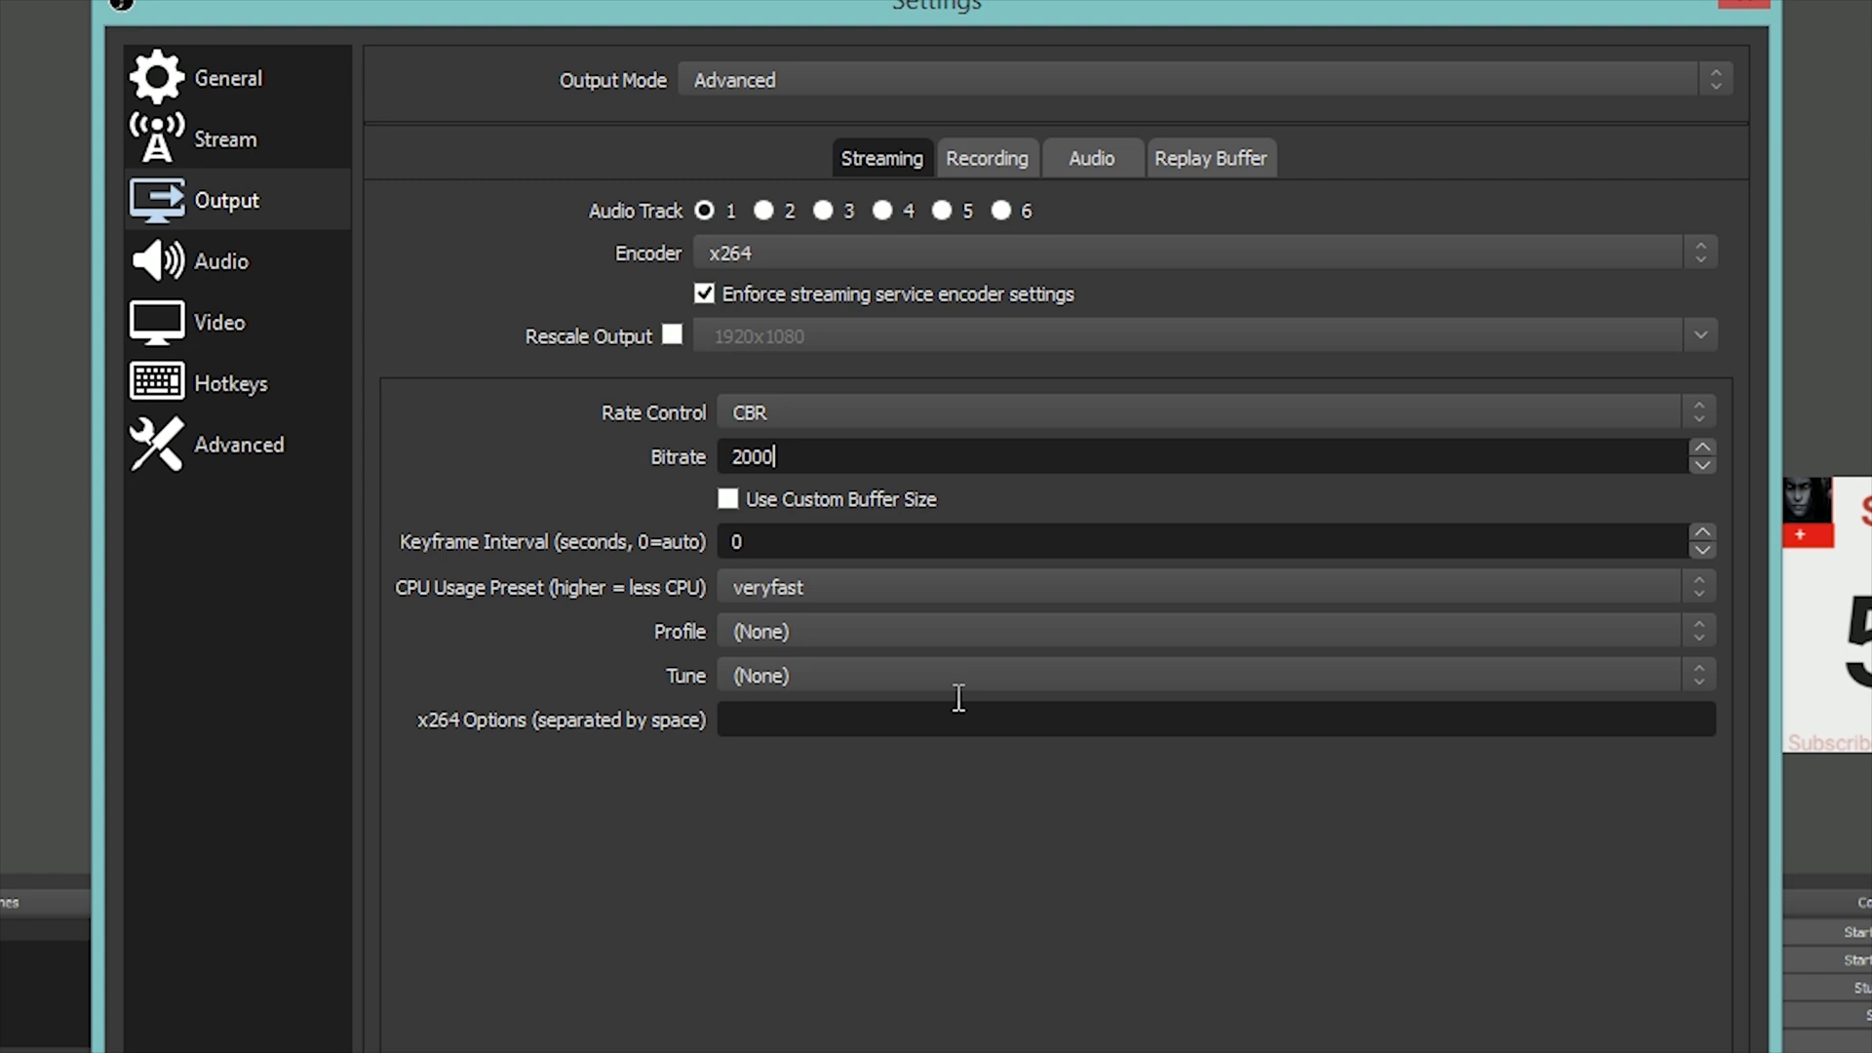
drag(792, 455, 647, 449)
click(609, 448)
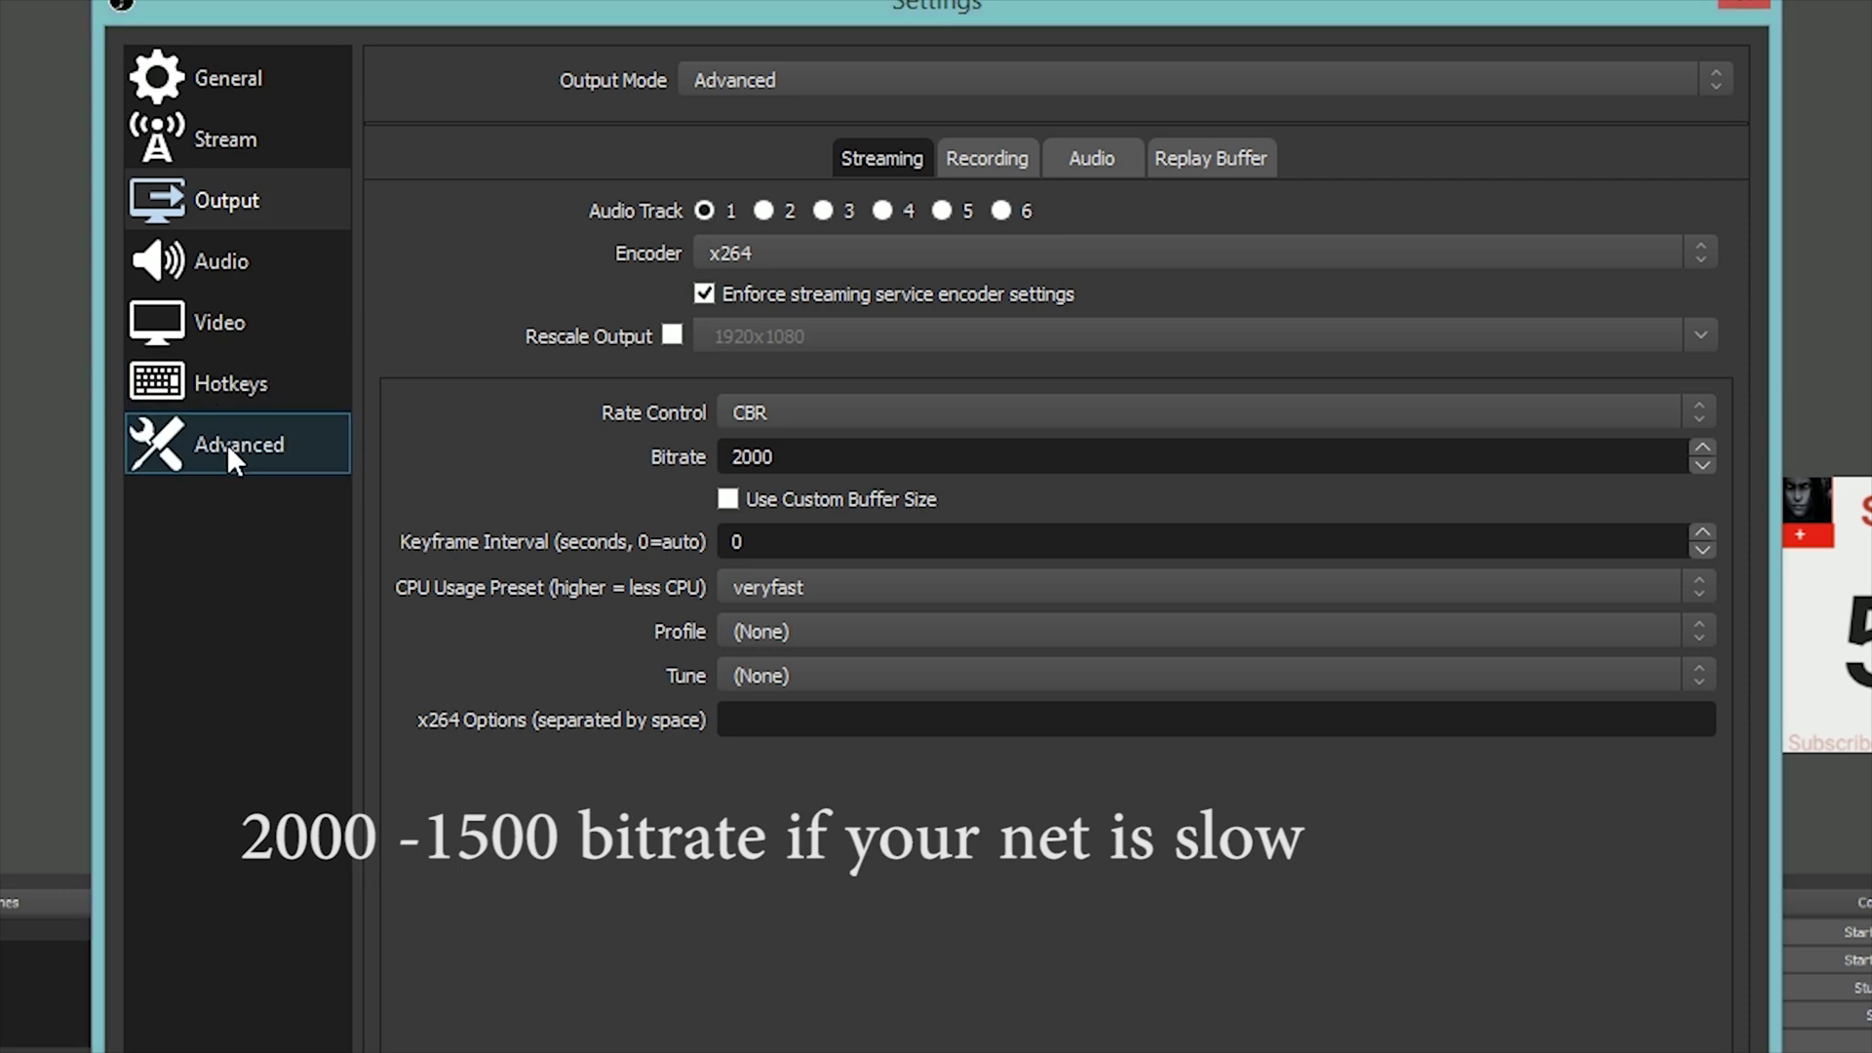
click(863, 593)
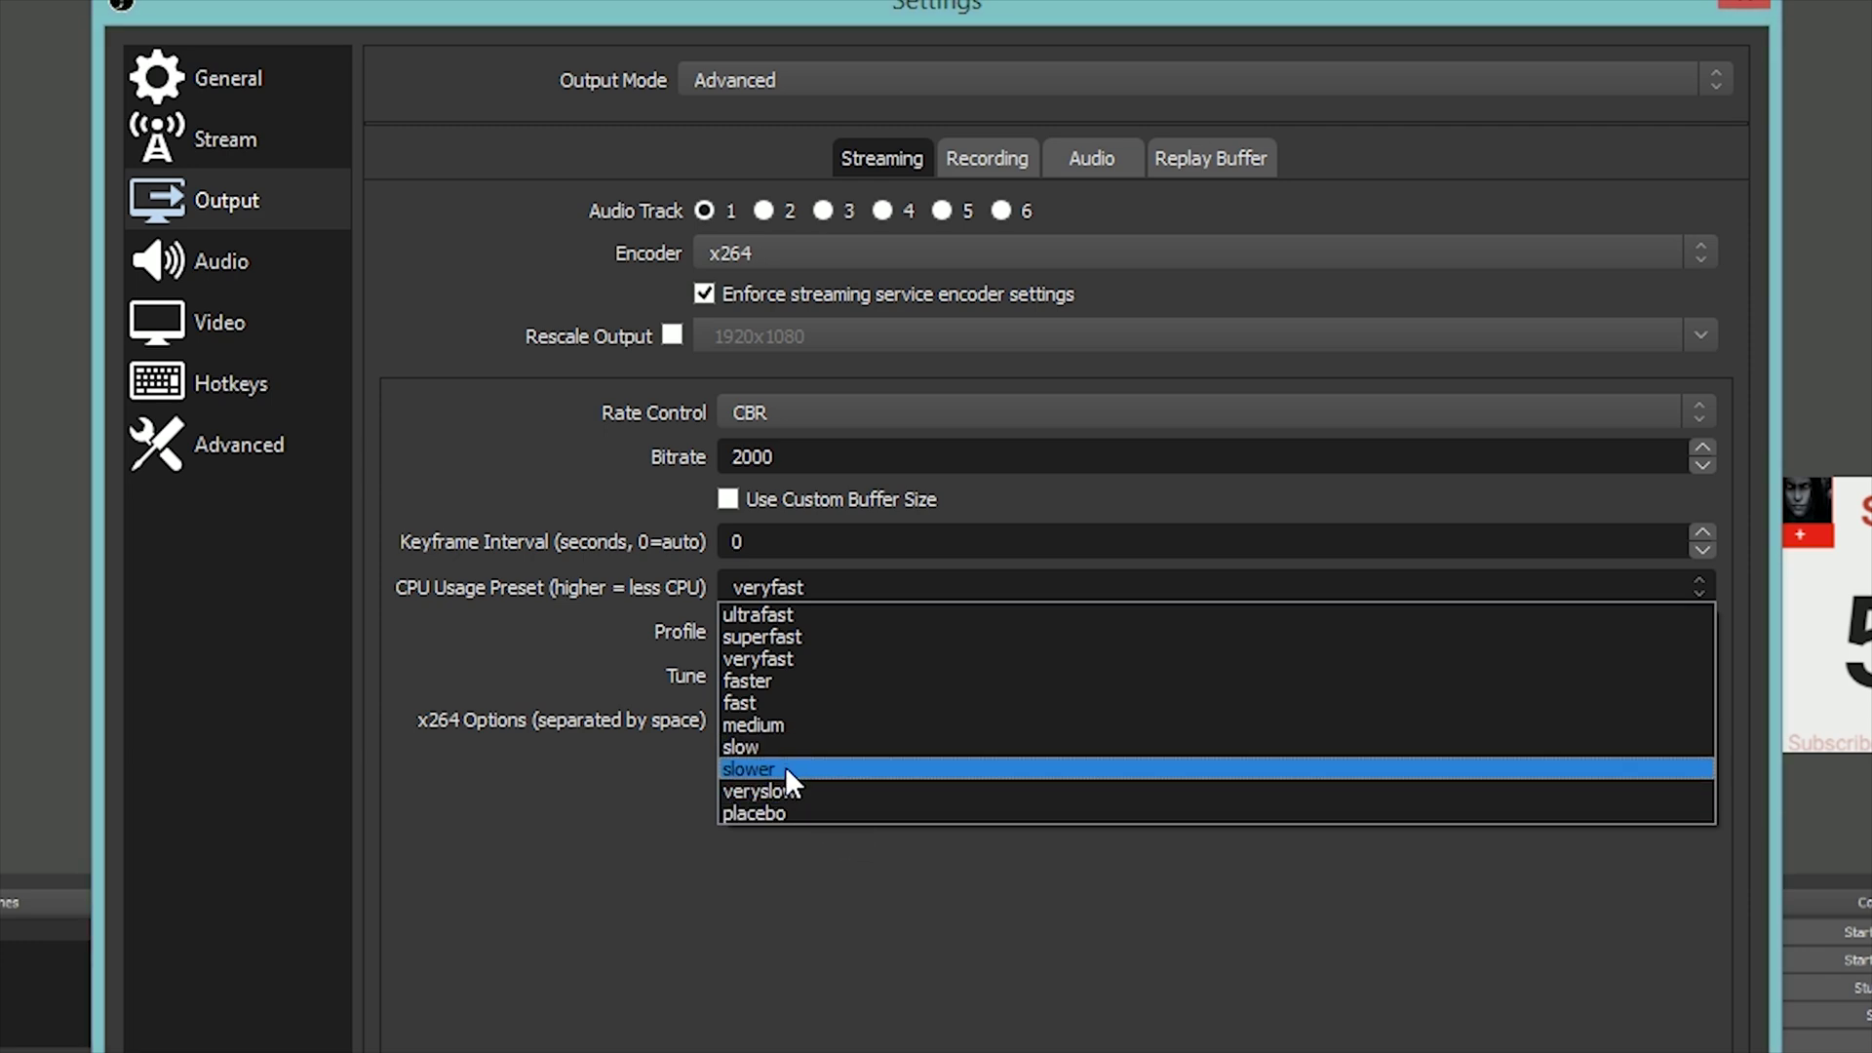
click(786, 663)
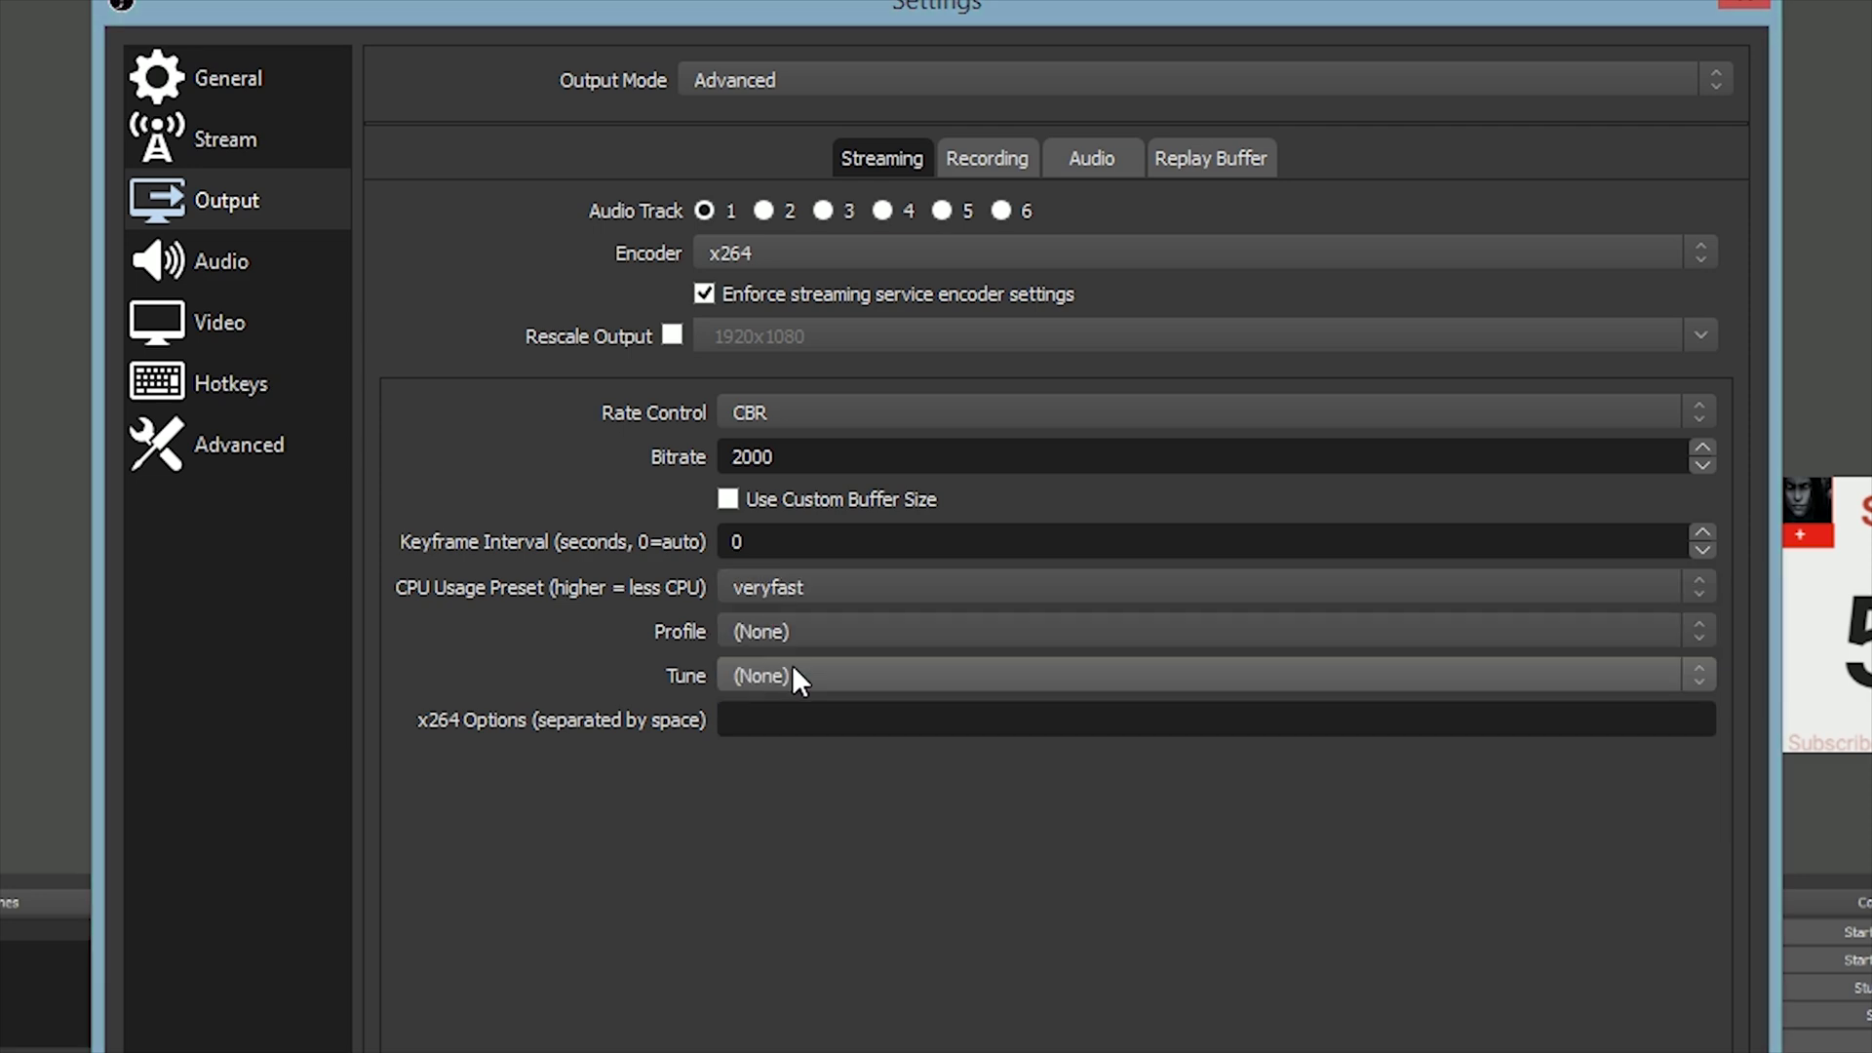
- Set the scaled video output resolution to 1280x720
click(255, 266)
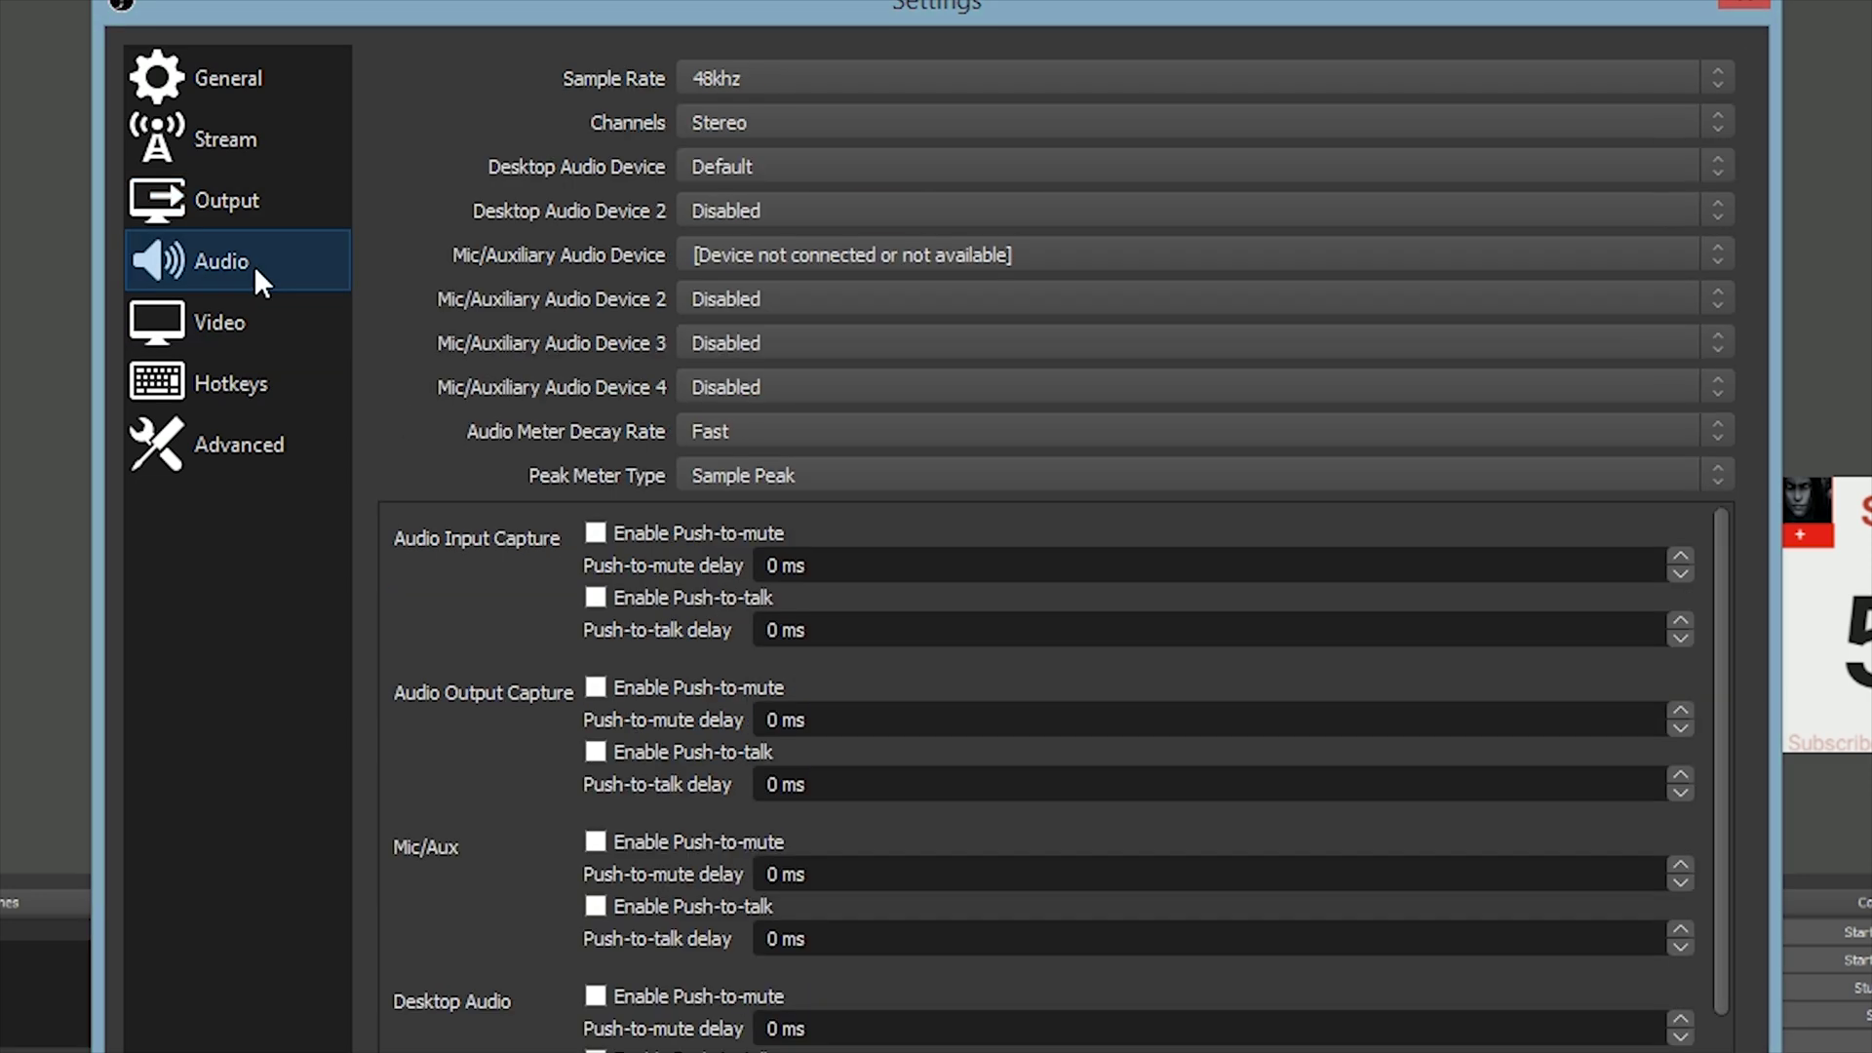
click(241, 322)
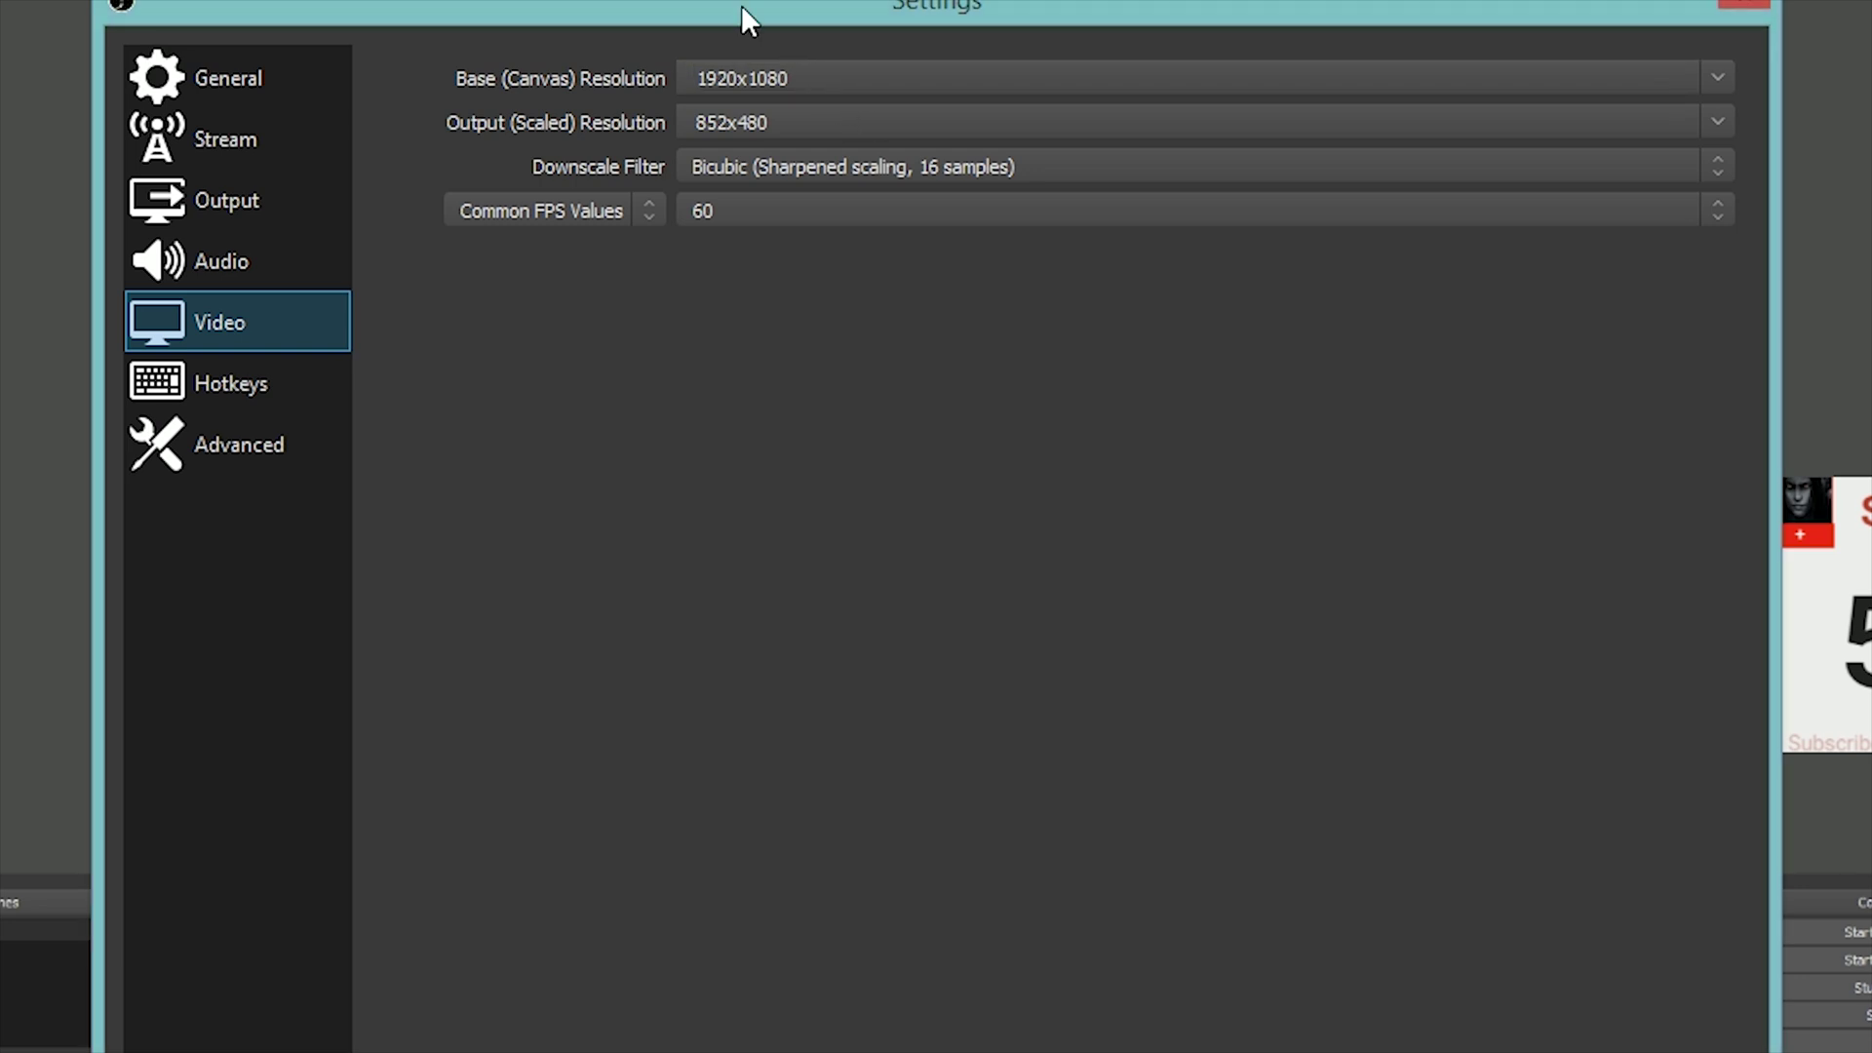
click(776, 131)
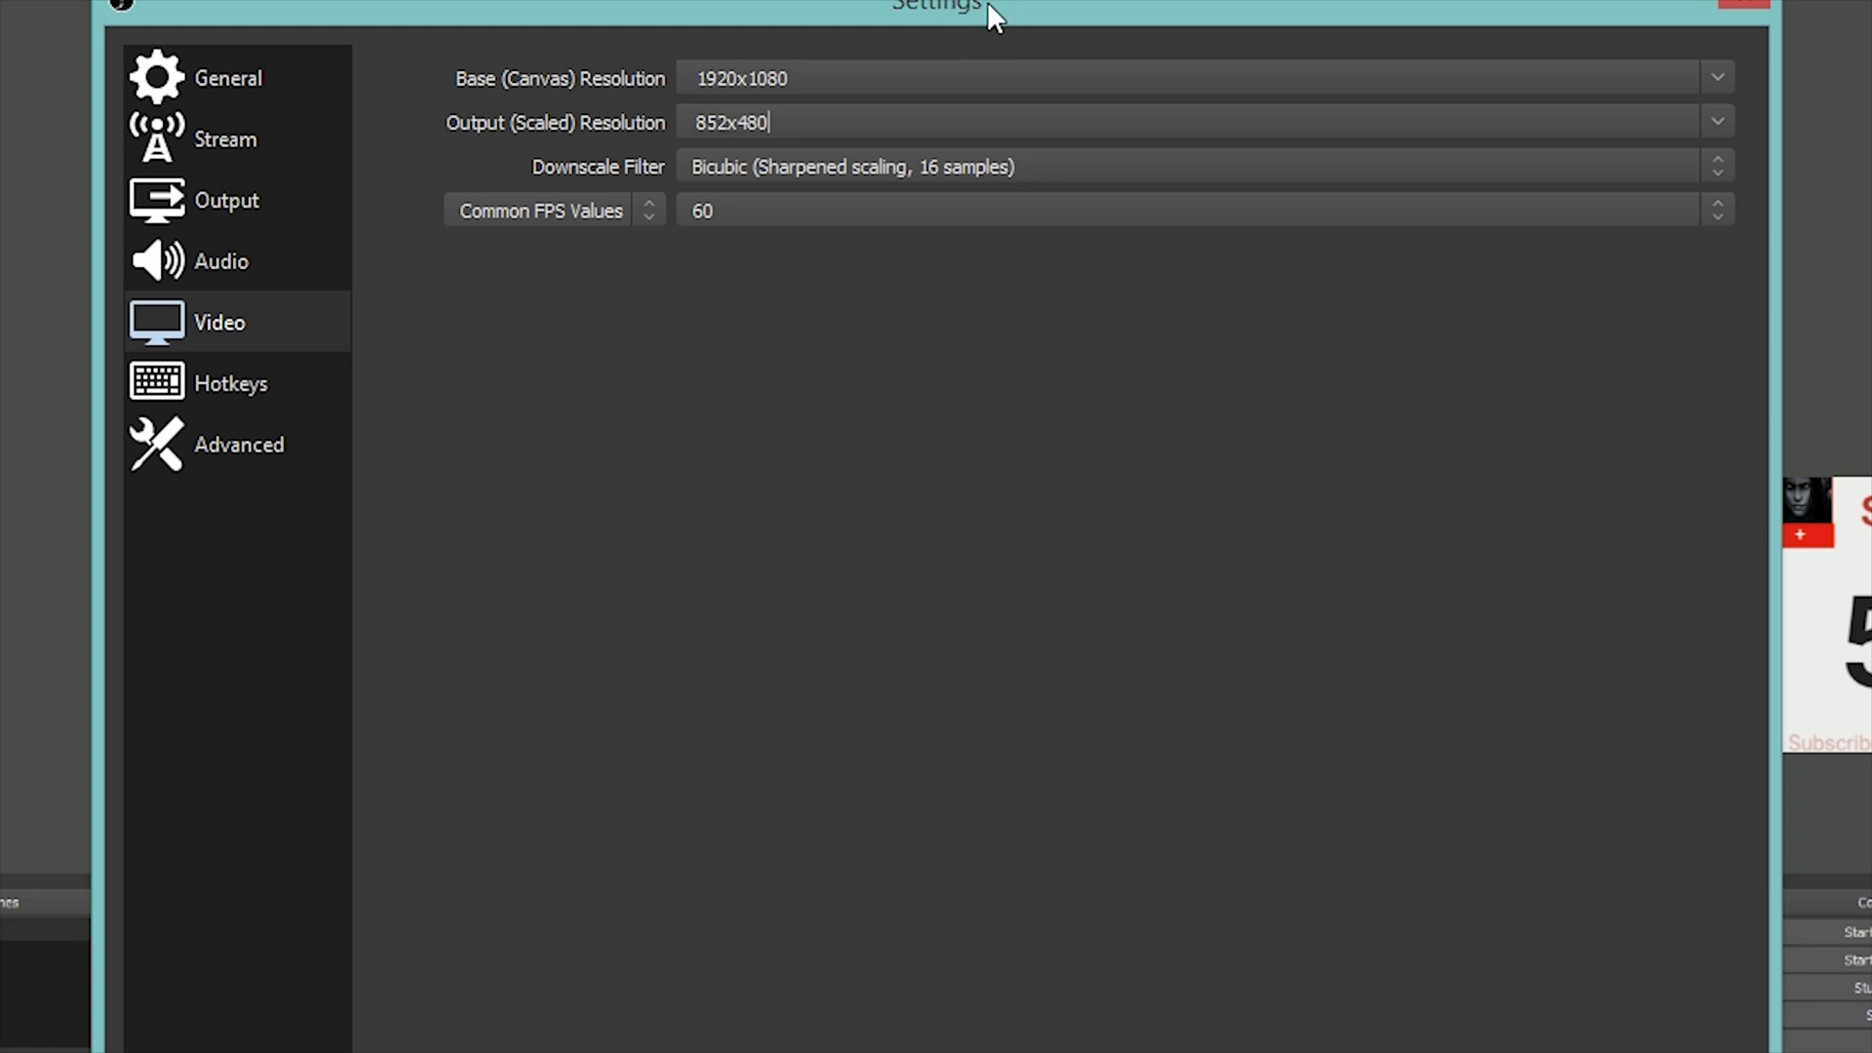
click(1706, 131)
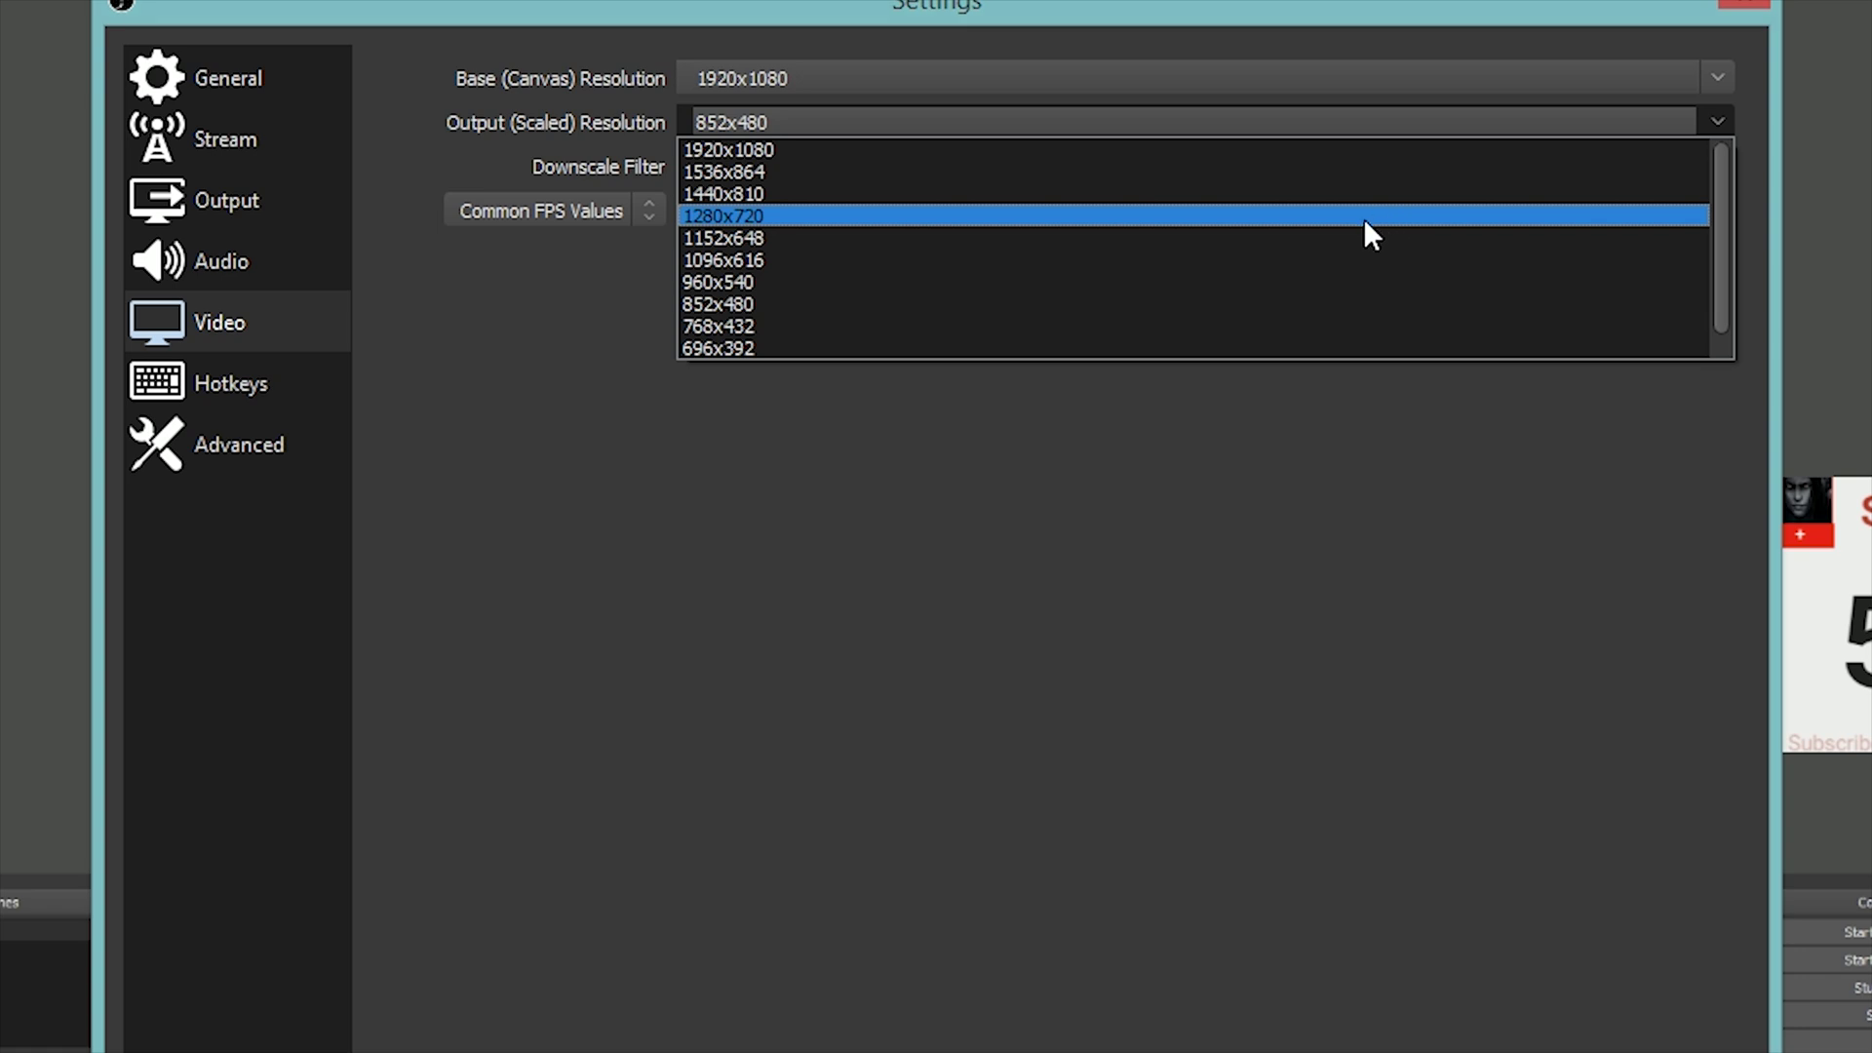
click(1363, 217)
- Keep the frame rate at 60 FPS and try the Lanczos downscale filter
click(807, 211)
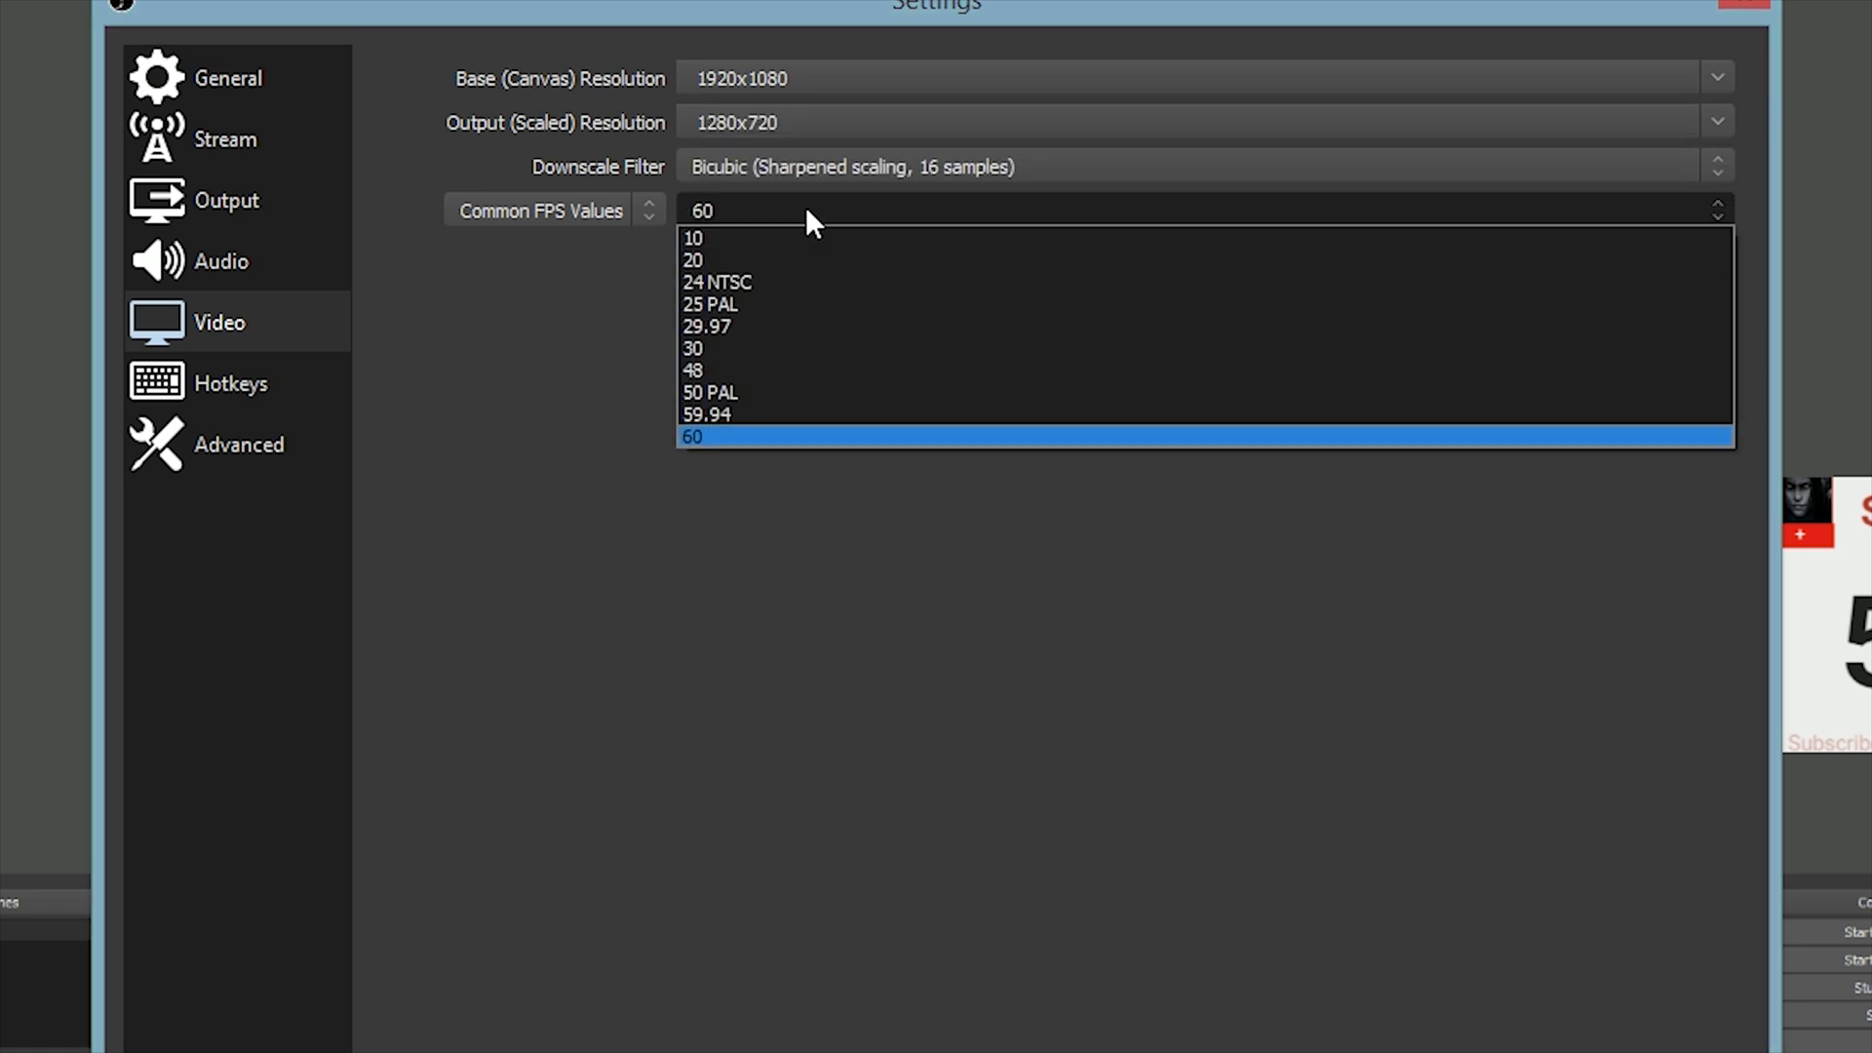
click(766, 436)
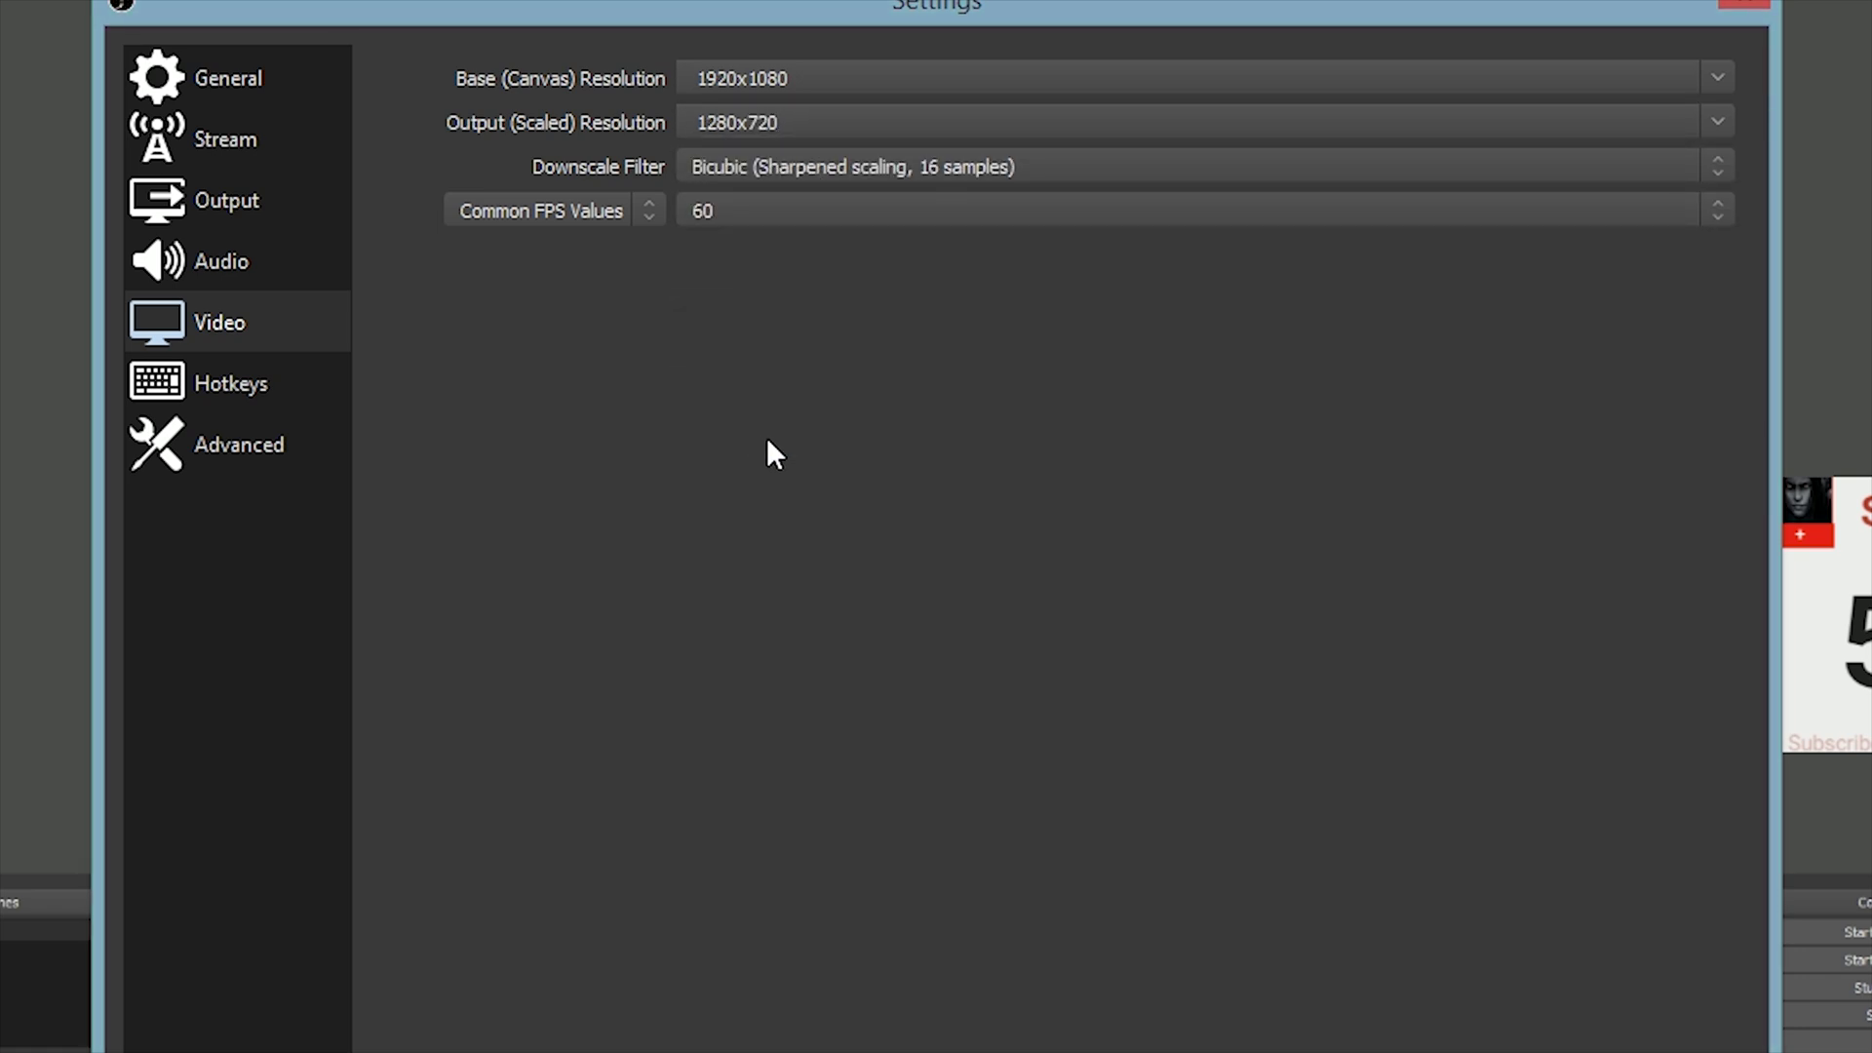
click(1009, 172)
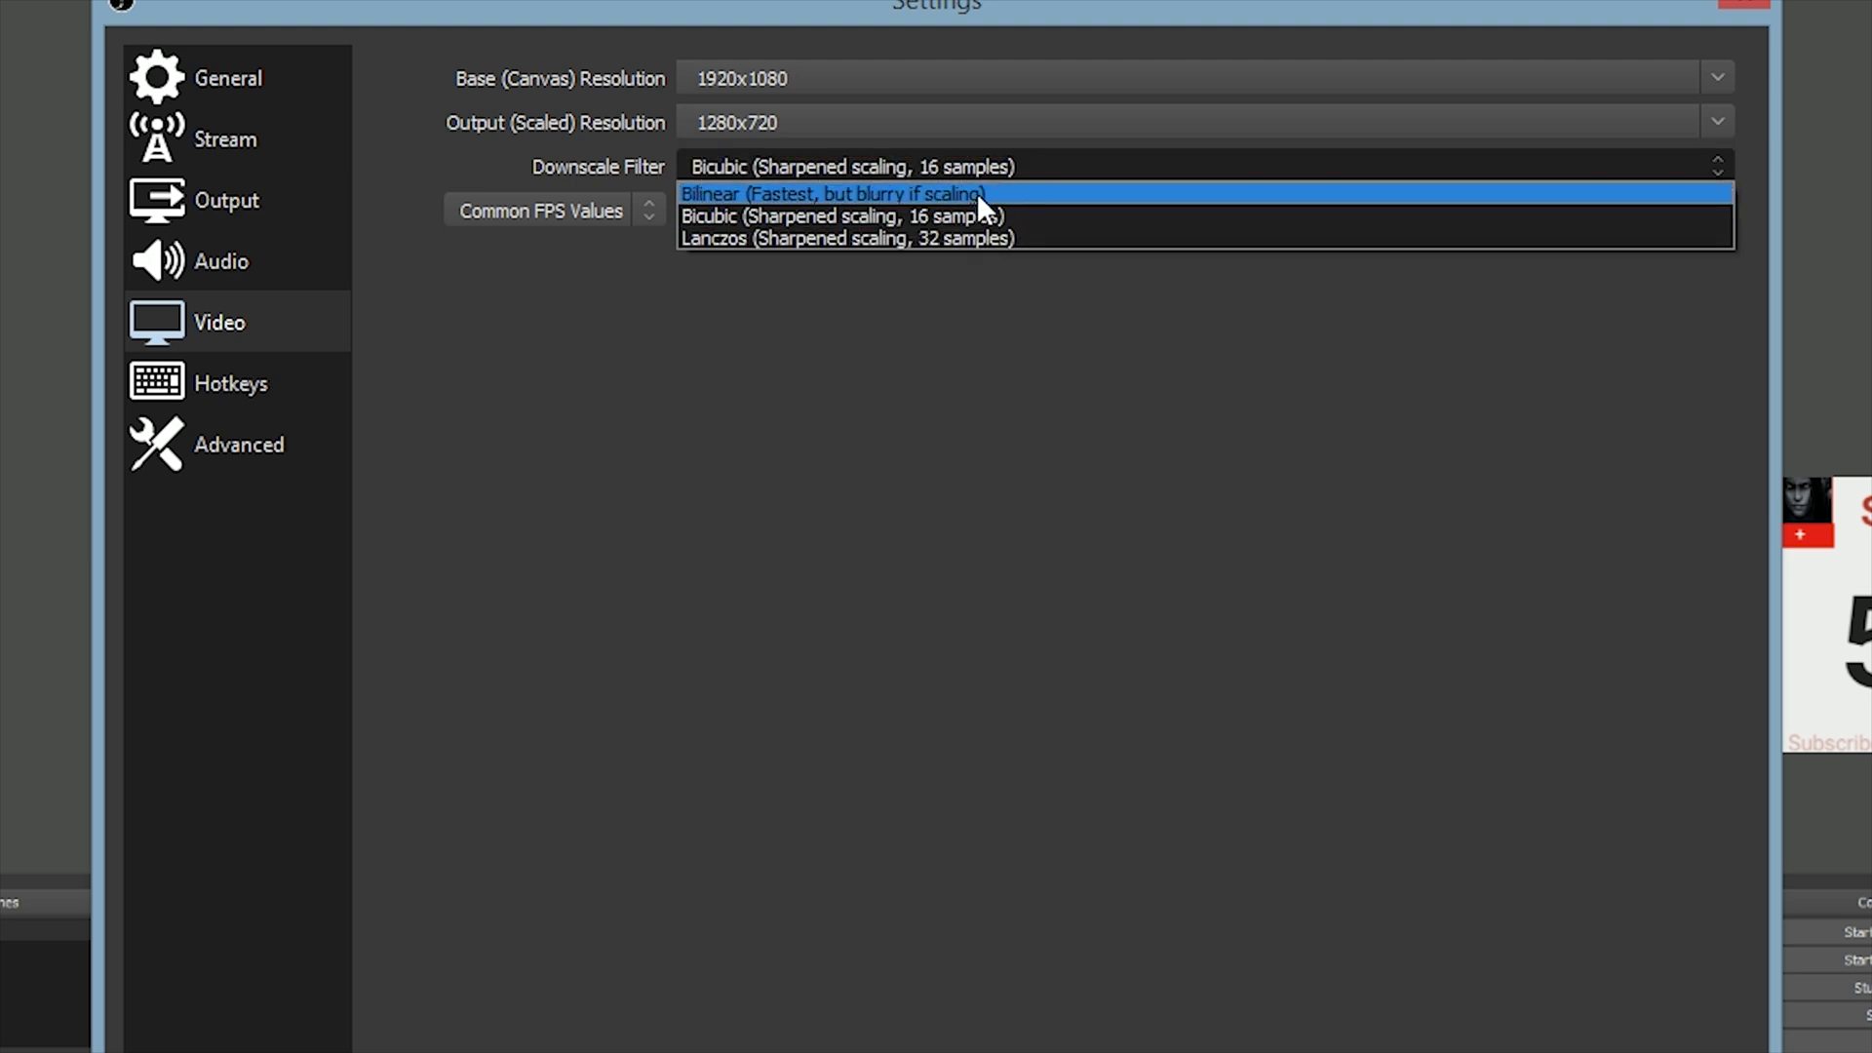
click(1017, 259)
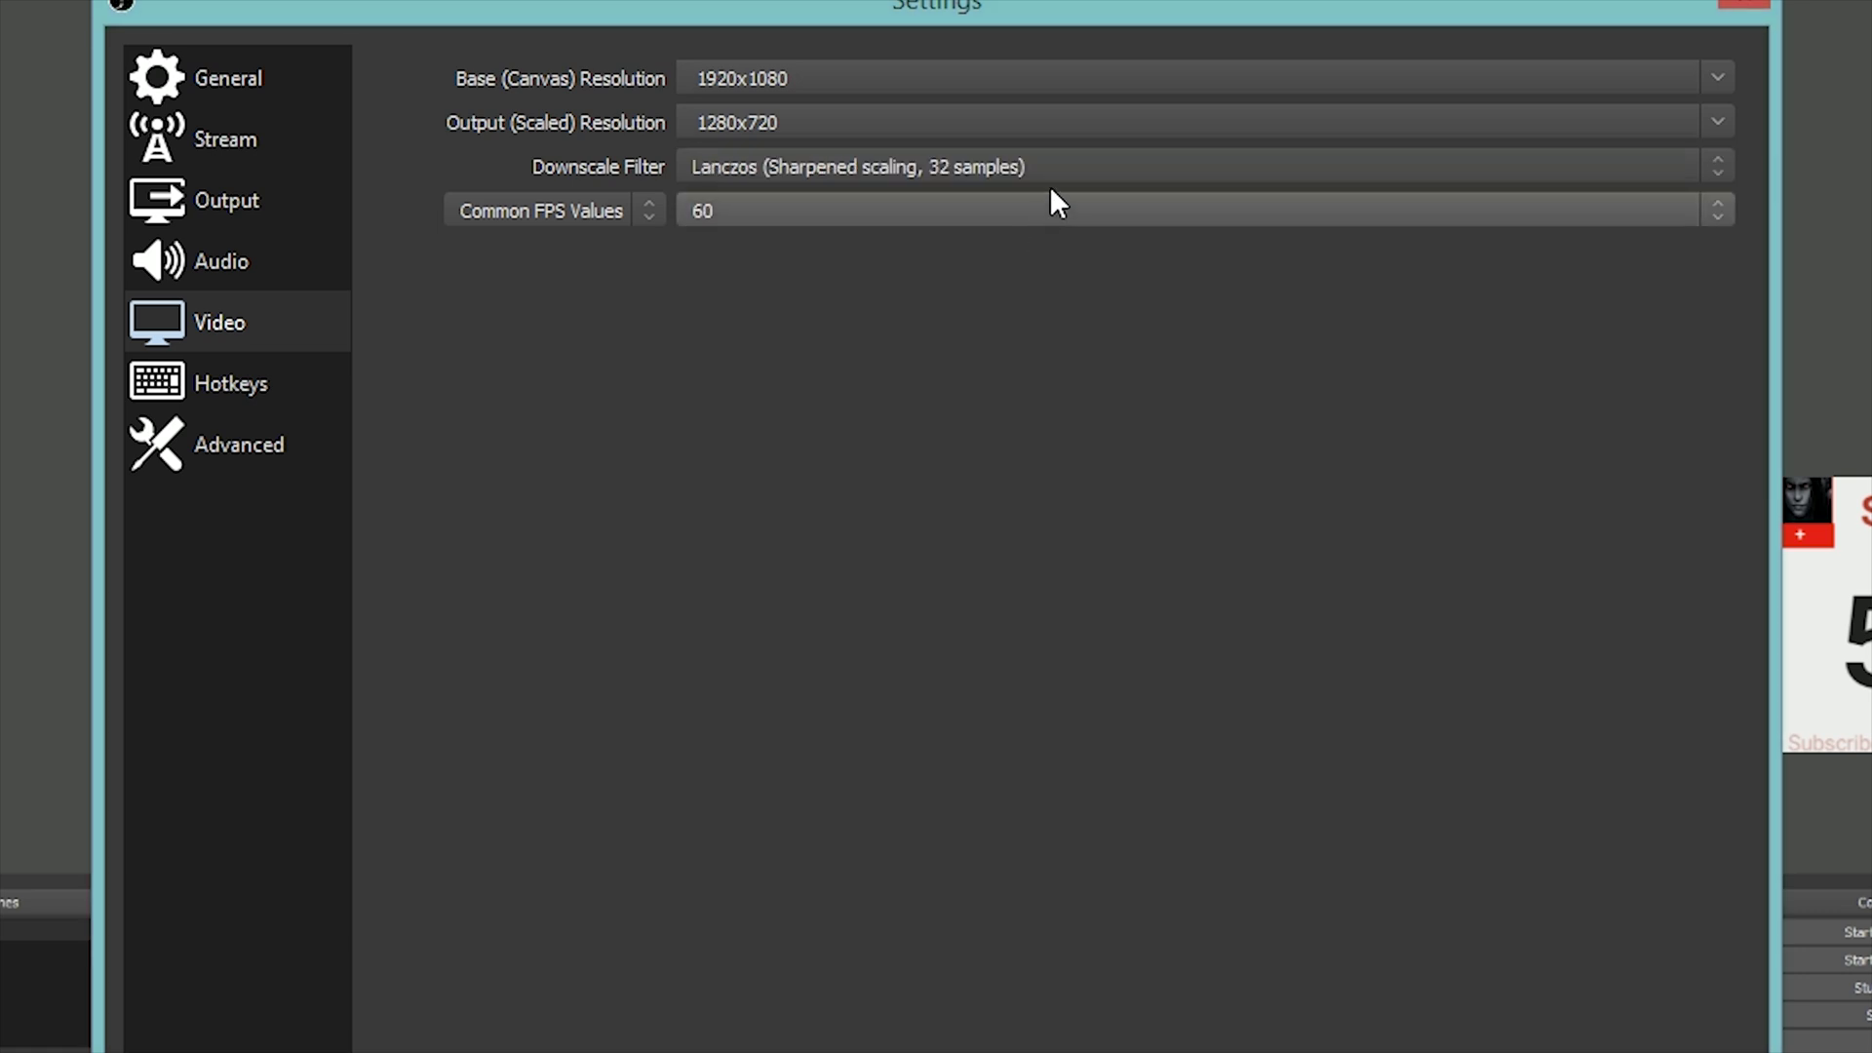
click(1205, 180)
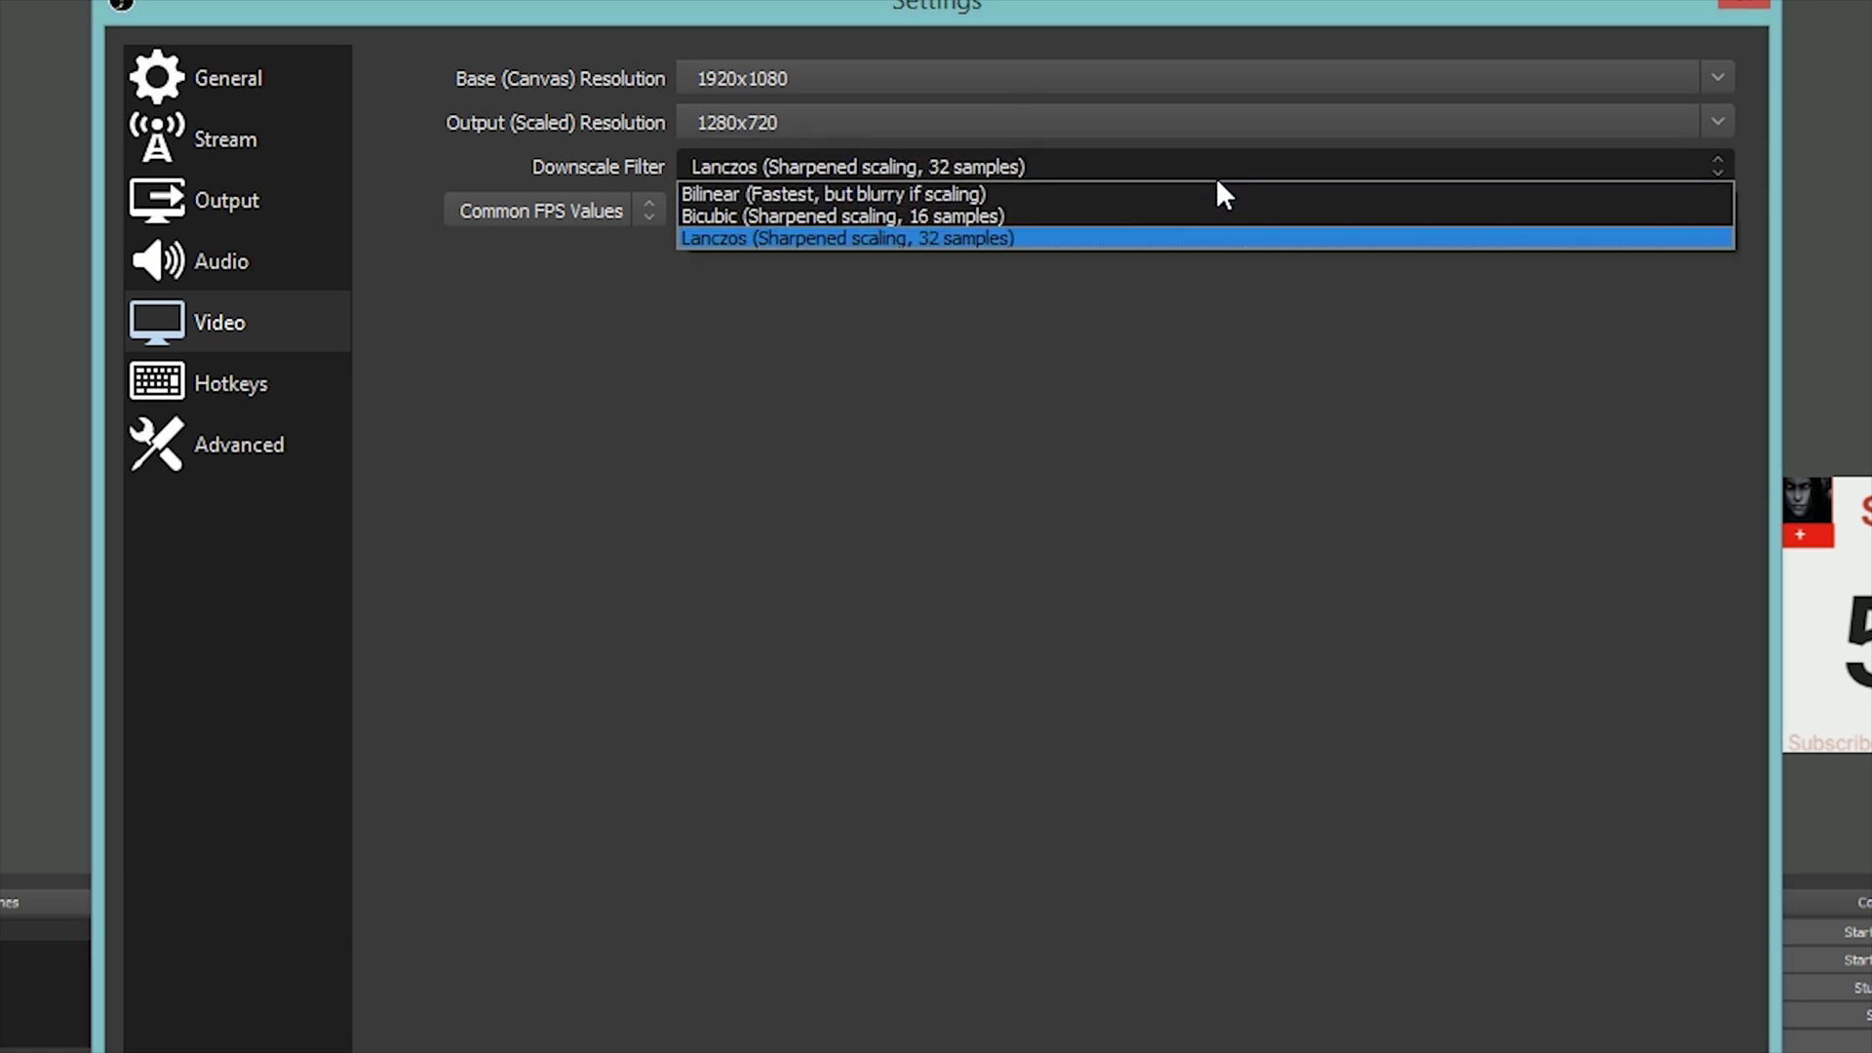
- Switch the downscale filter back to Bicubic and look over the hotkey settings
click(1092, 220)
click(318, 406)
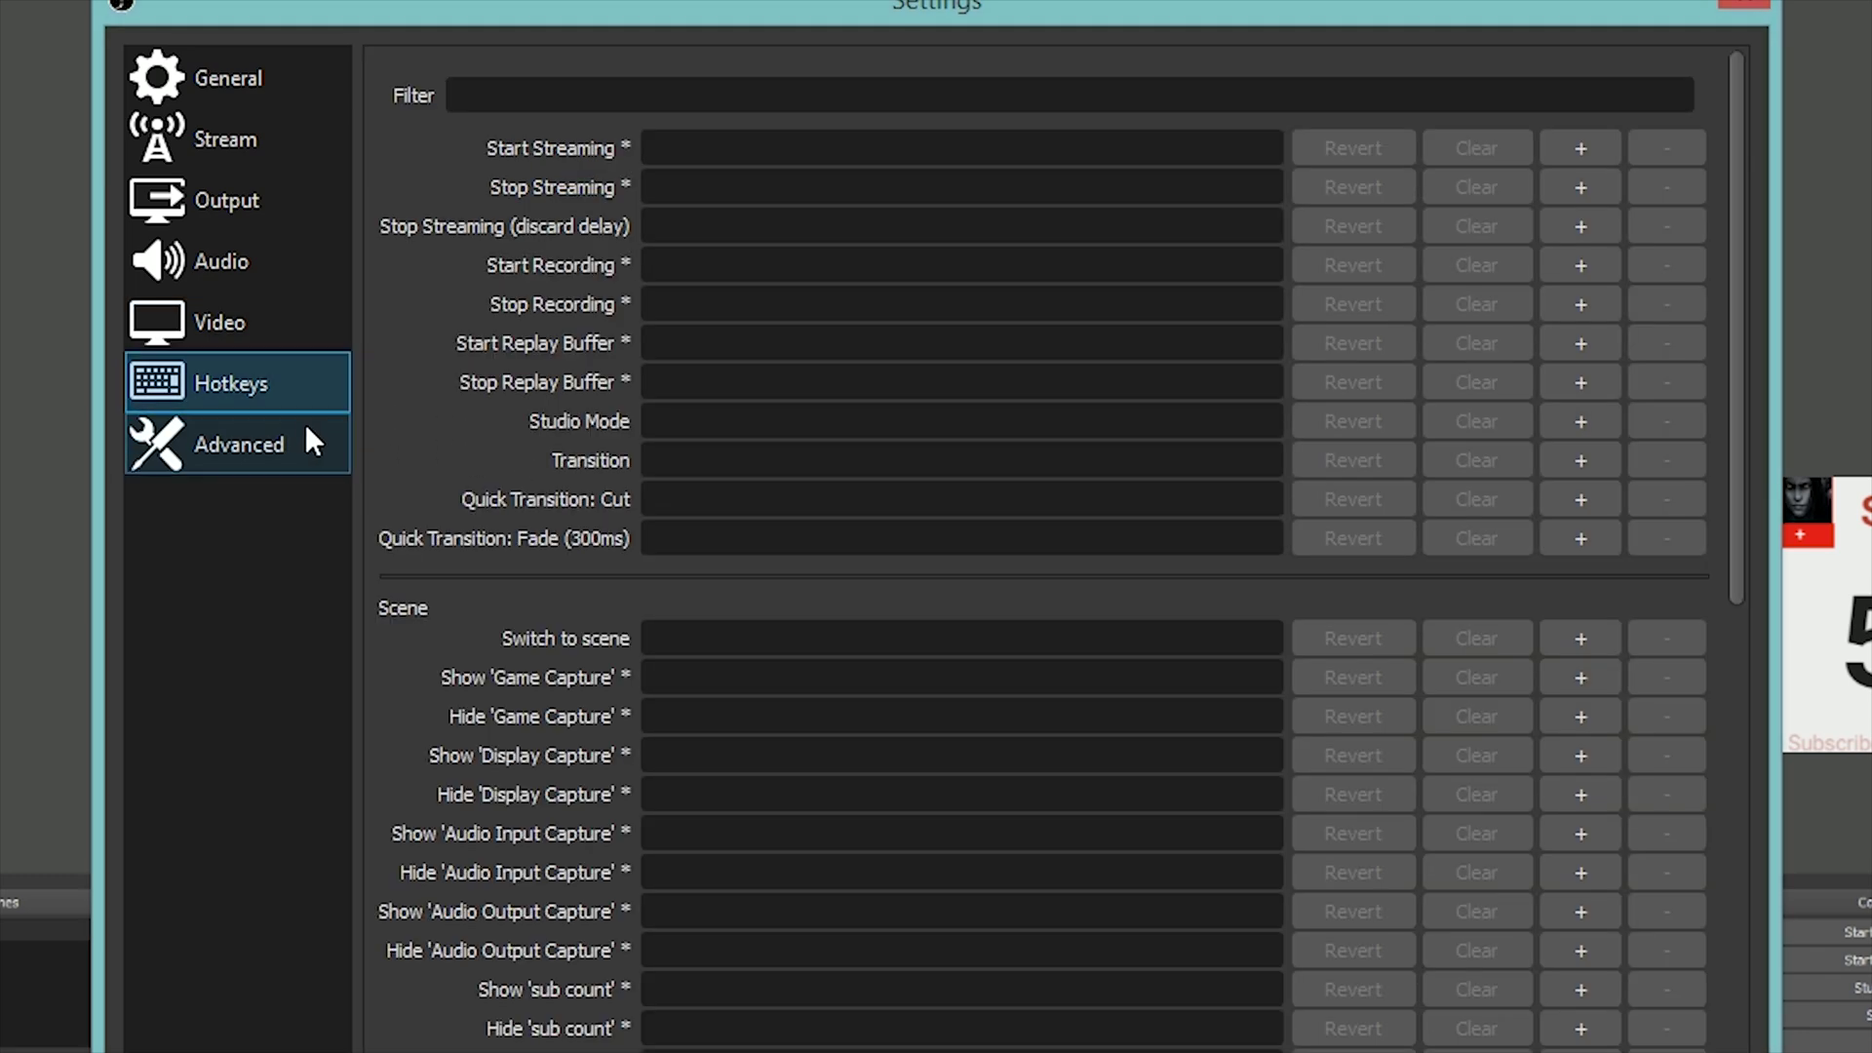
scroll(799, 221, down, 15)
scroll(794, 376, up, 15)
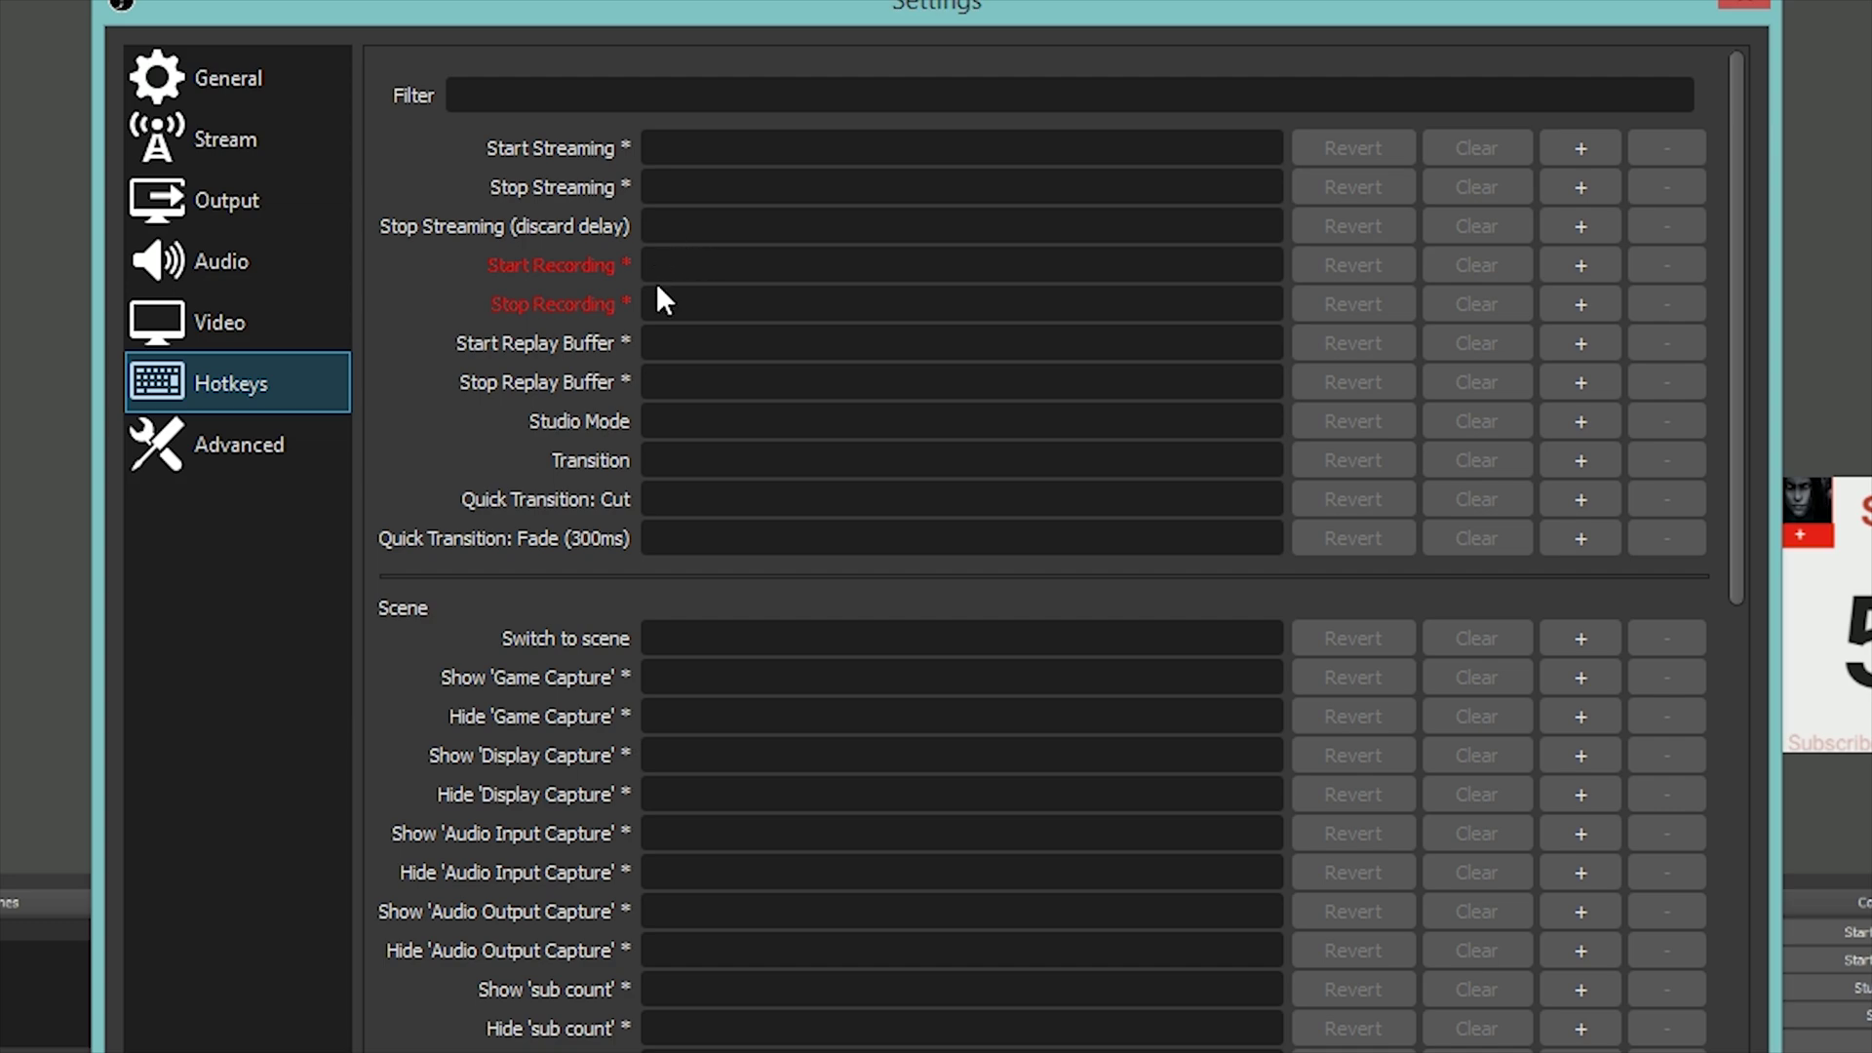
- Keep process priority at Above Normal in the Advanced settings
click(327, 443)
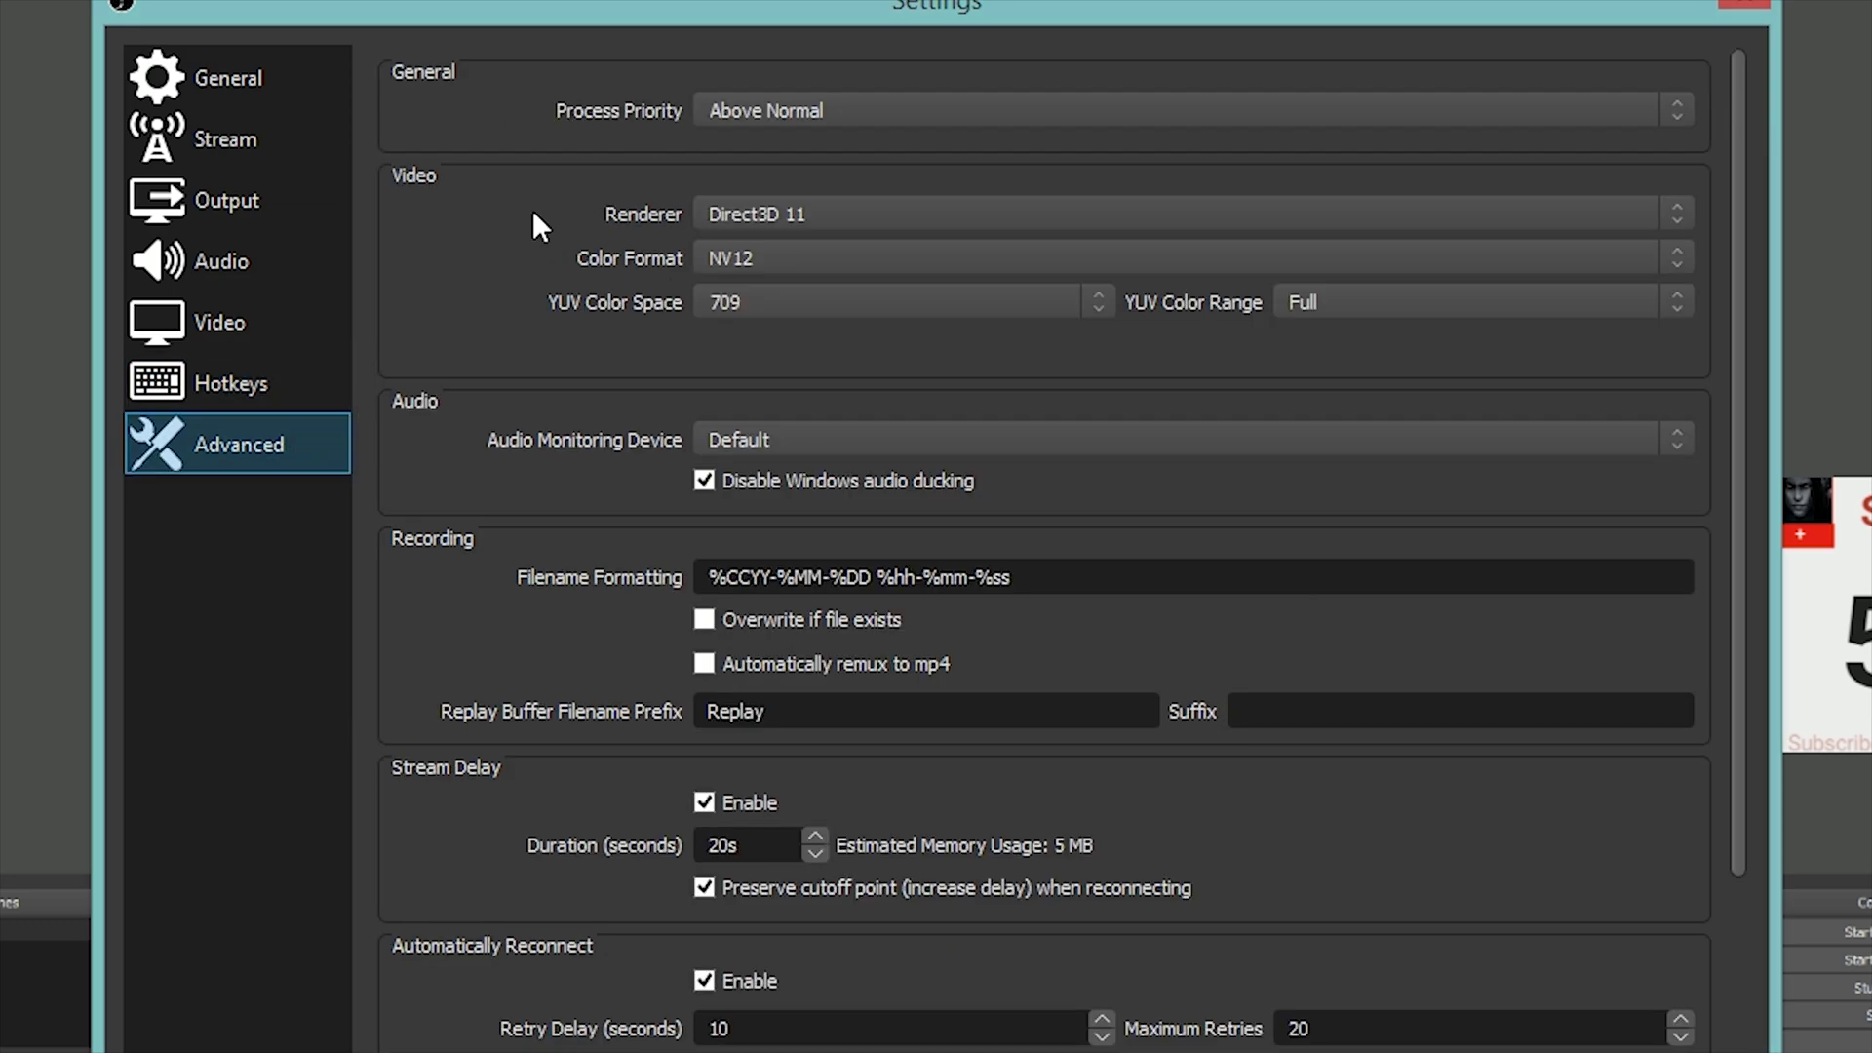
click(803, 119)
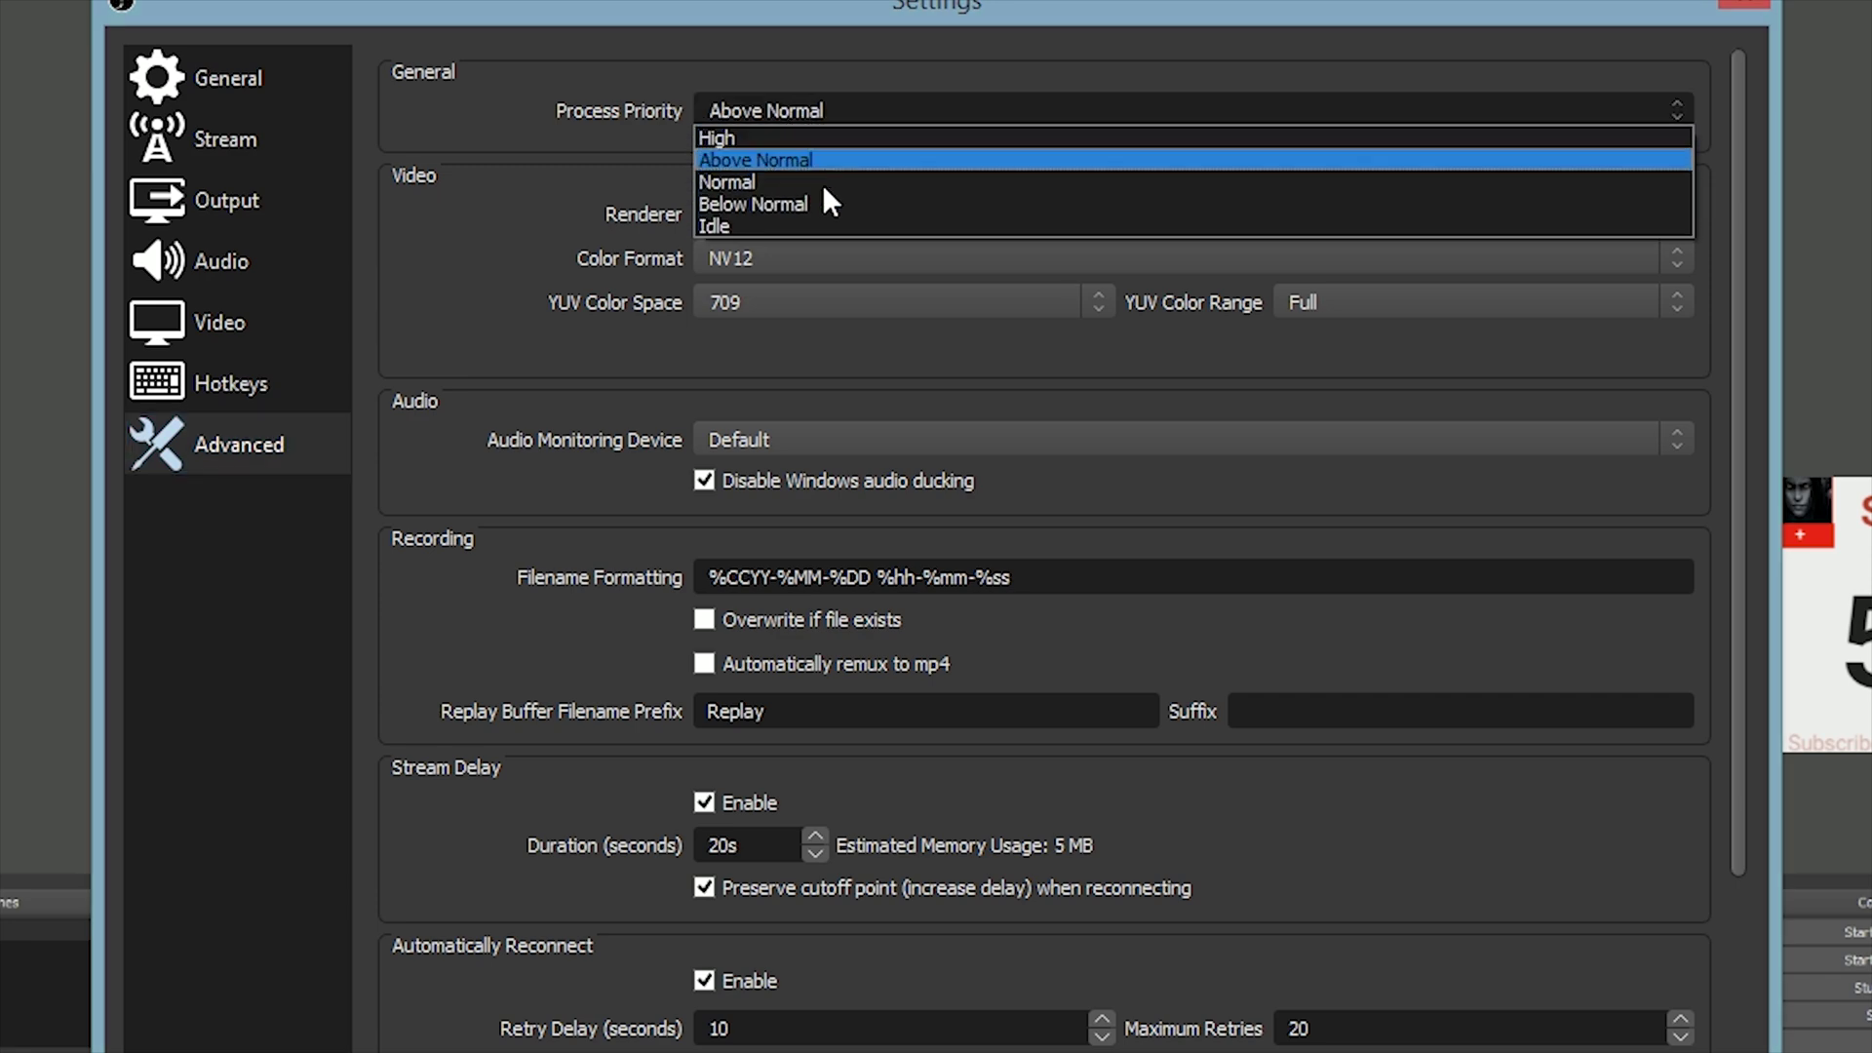
key(Escape)
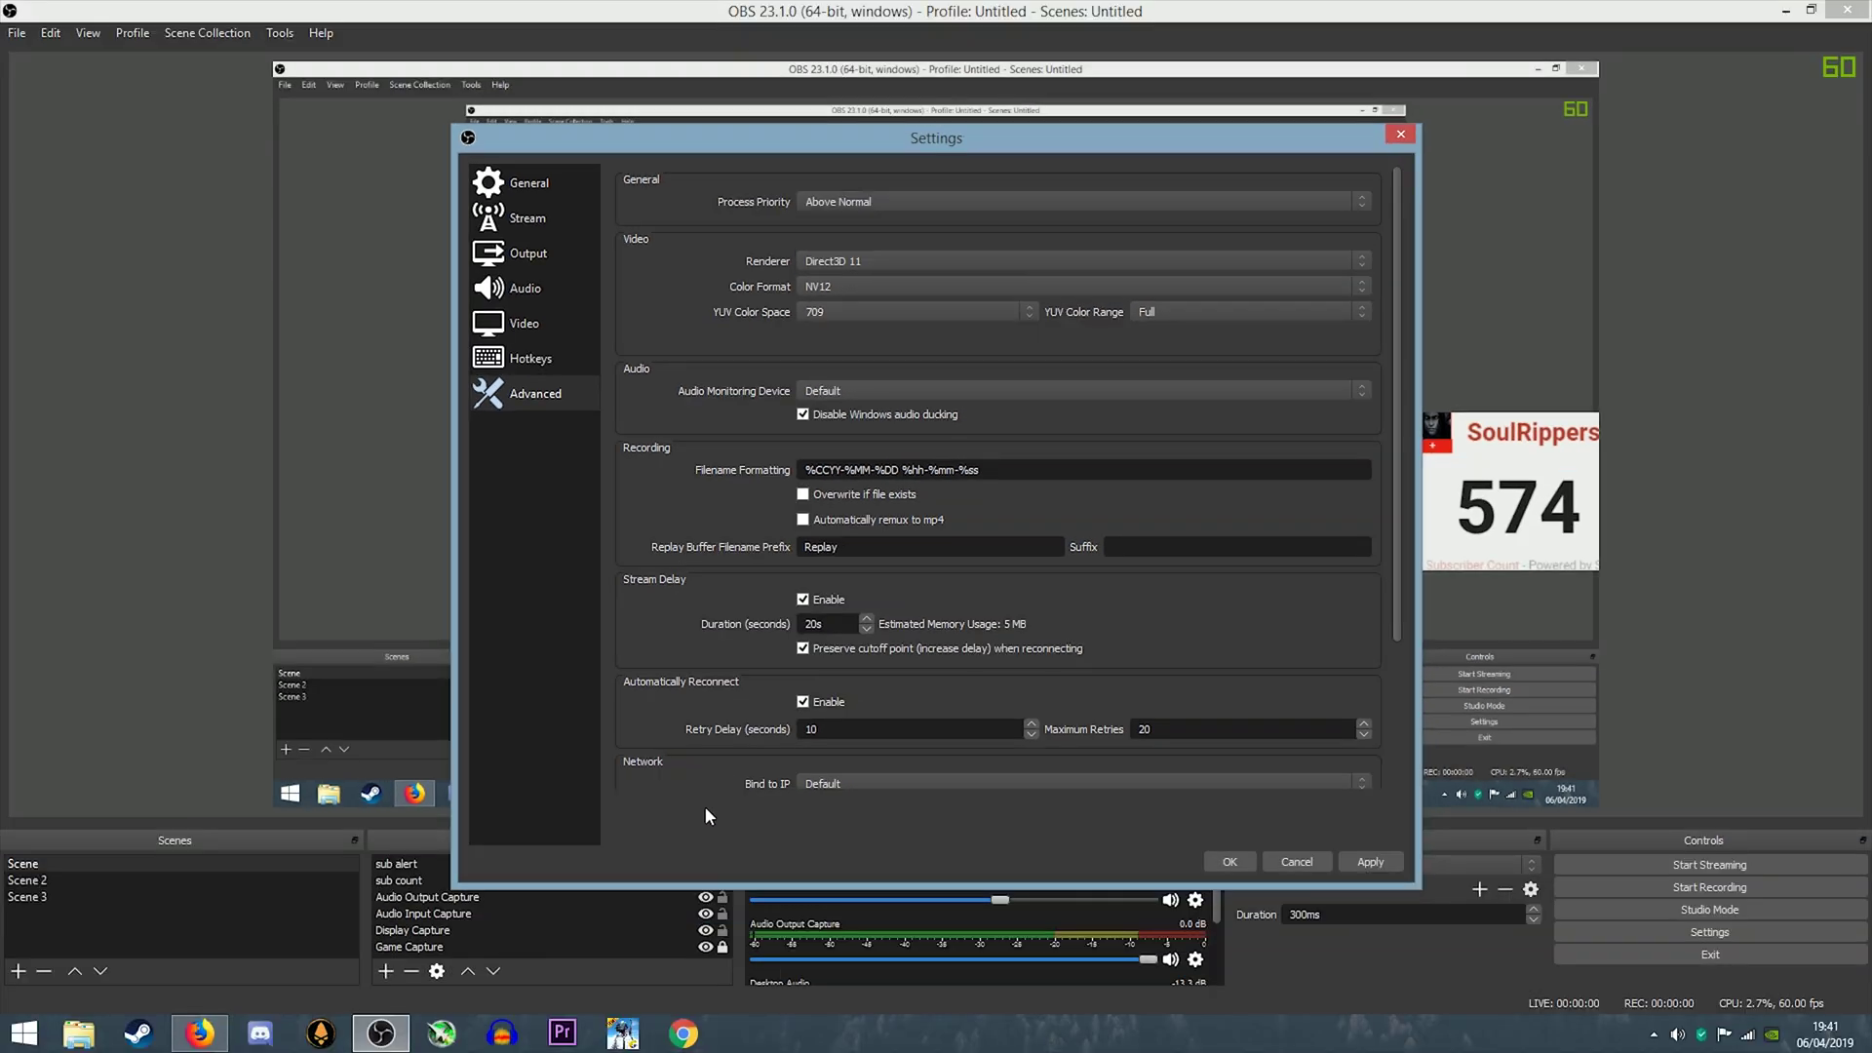